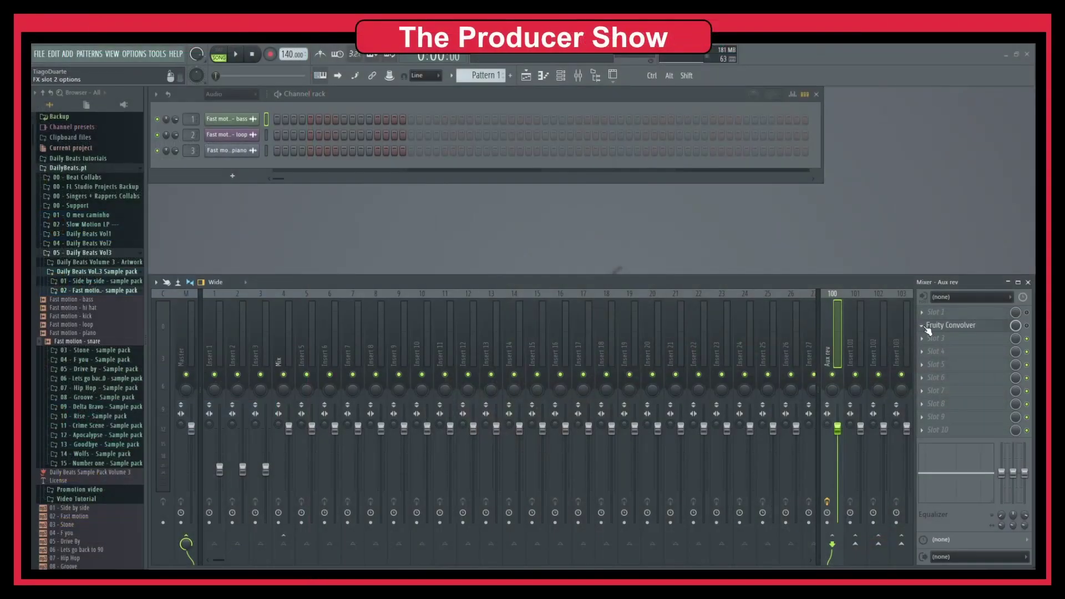
- Delete Fruity Convolver from the Aux rev track and confirm the removal
right_click(928, 331)
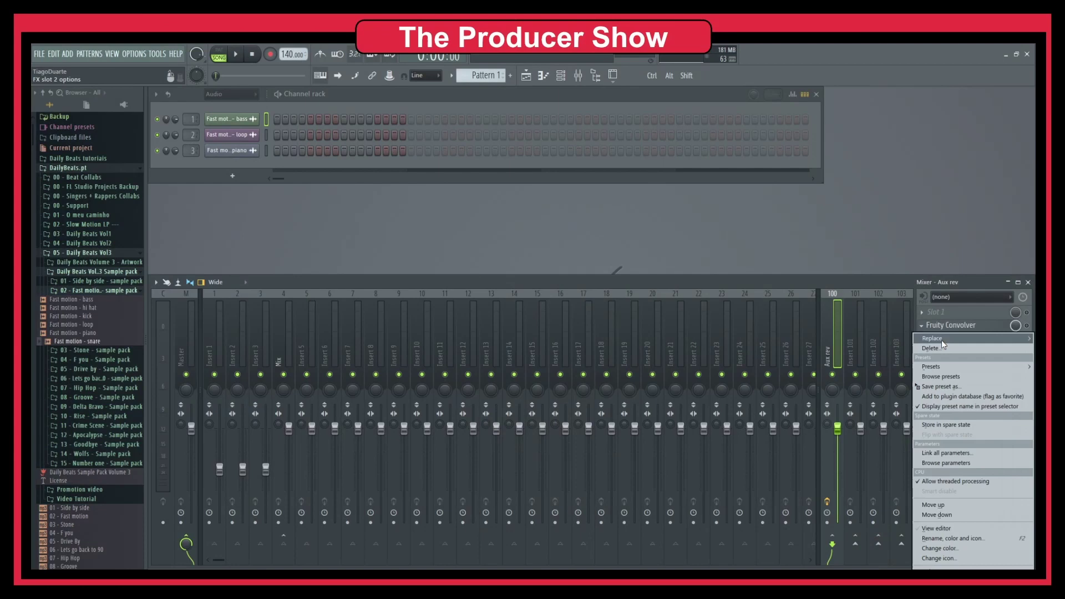
left_click(941, 350)
left_click(590, 357)
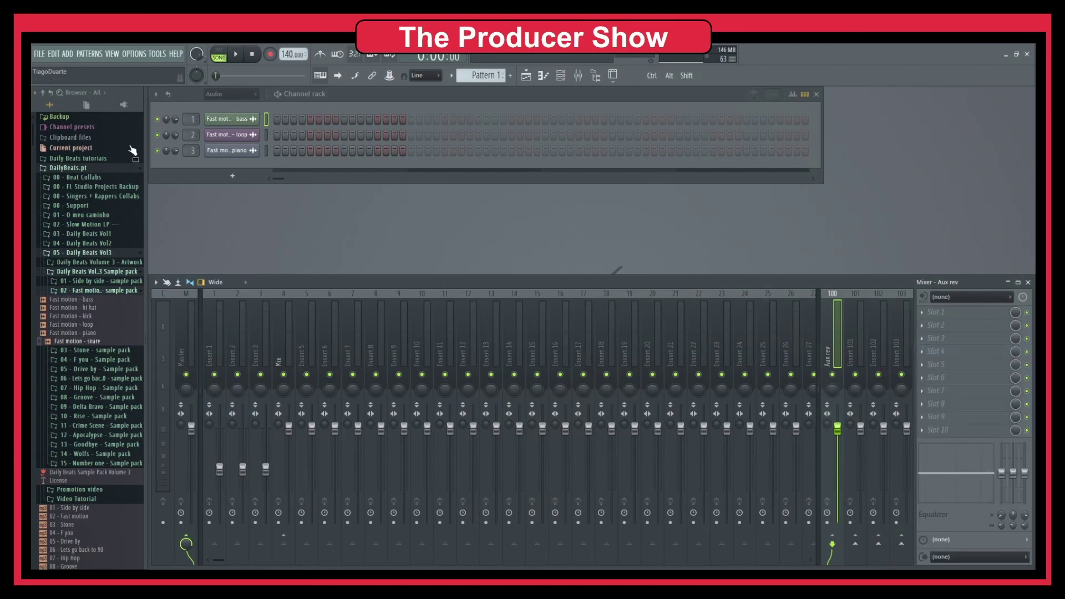
- Hide the browser, briefly play the project, and select mixer track 4 'Mix'
left_click(596, 76)
left_click(596, 78)
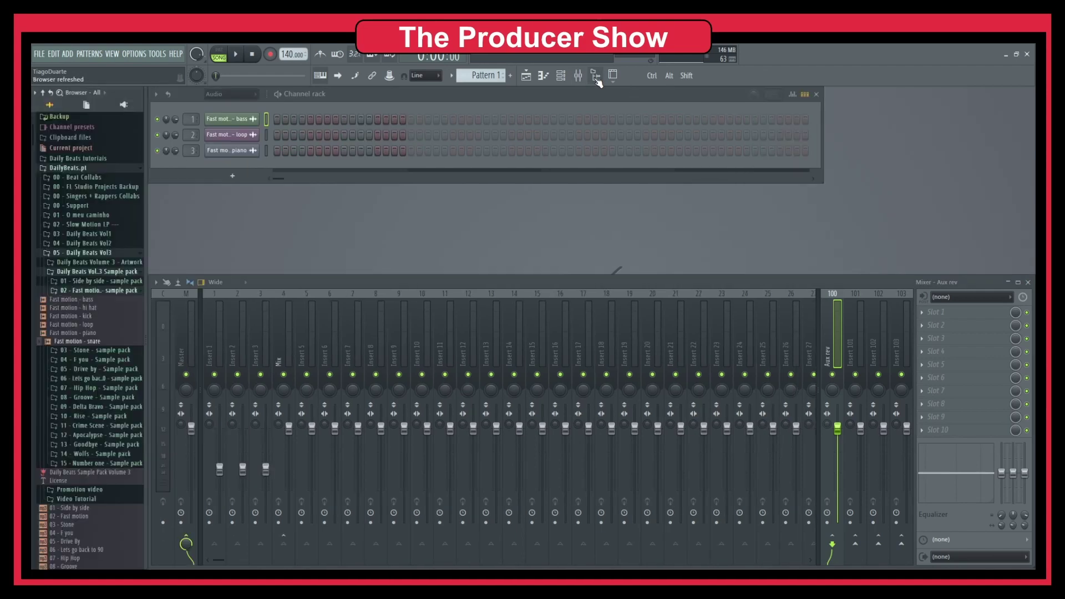
left_click(596, 78)
key("space")
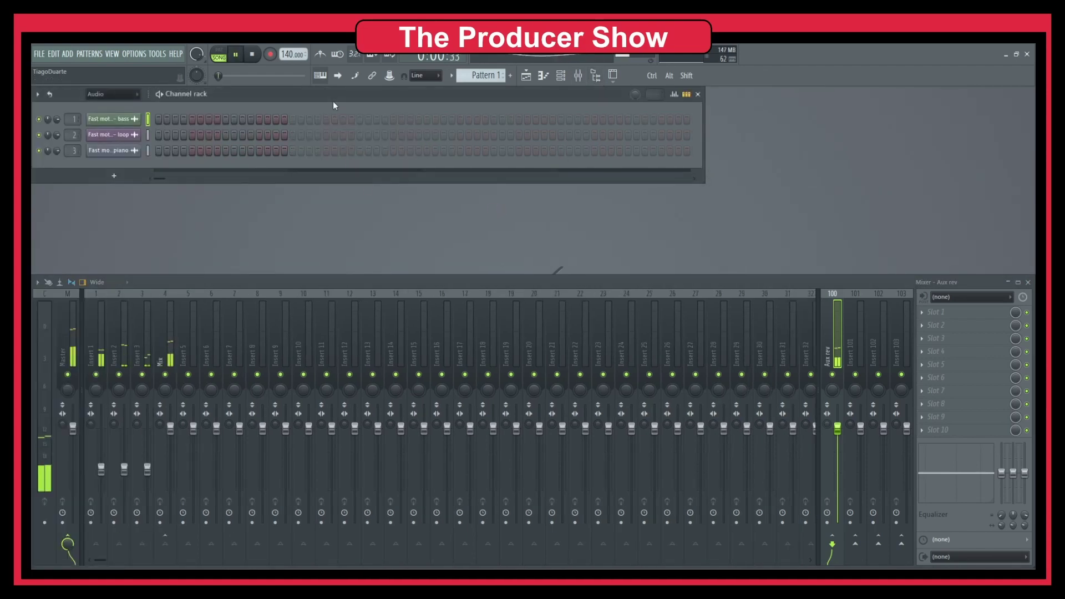
key("space")
left_click(173, 342)
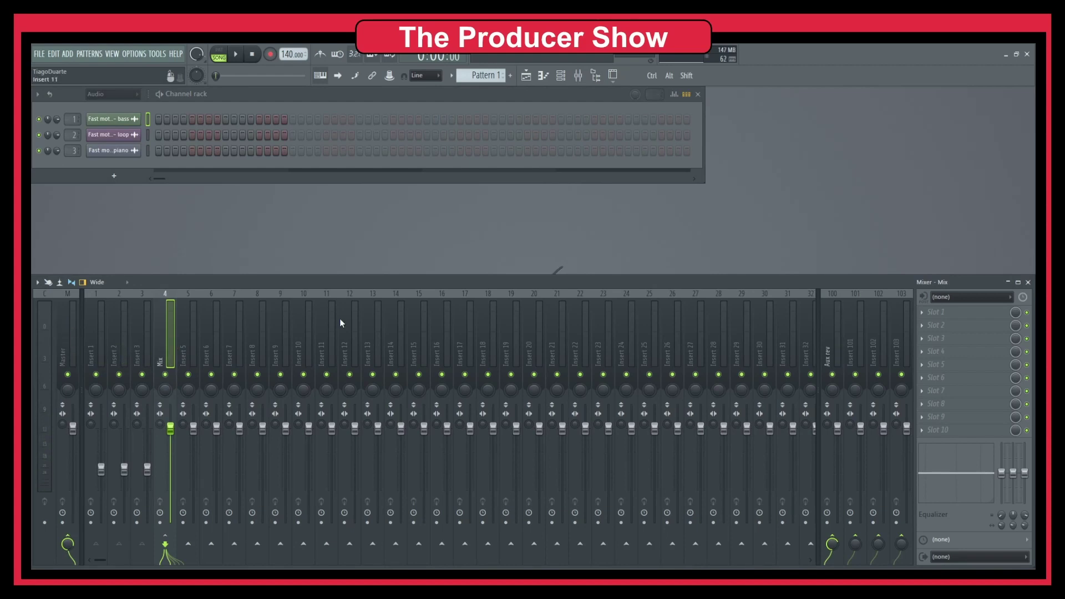
- Load Patcher into the Mix track's first effect slot and center its window
left_click(965, 316)
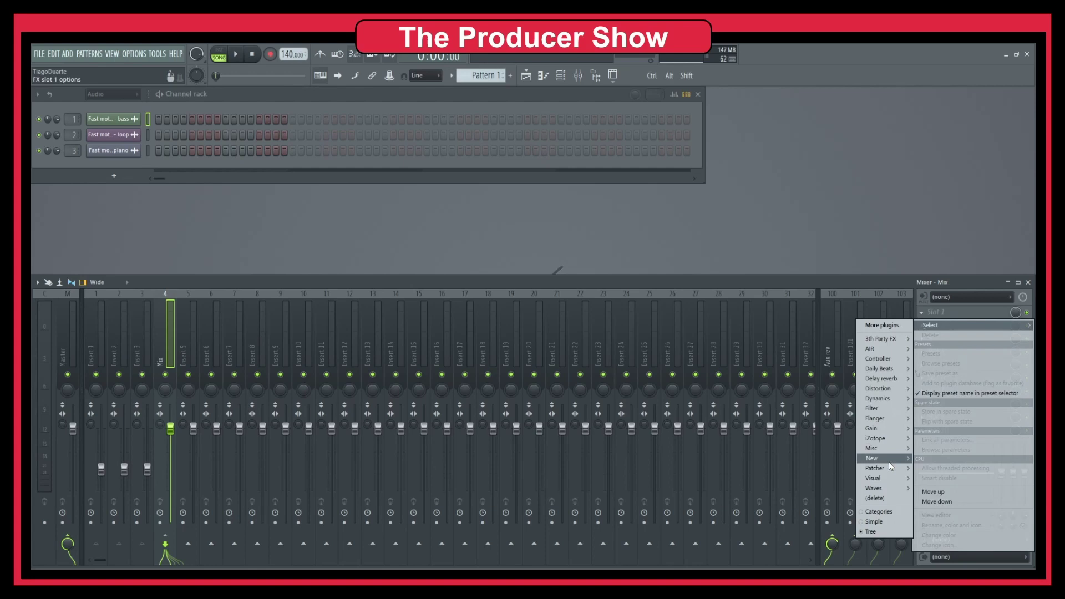
mouse_move(878, 471)
left_click(826, 472)
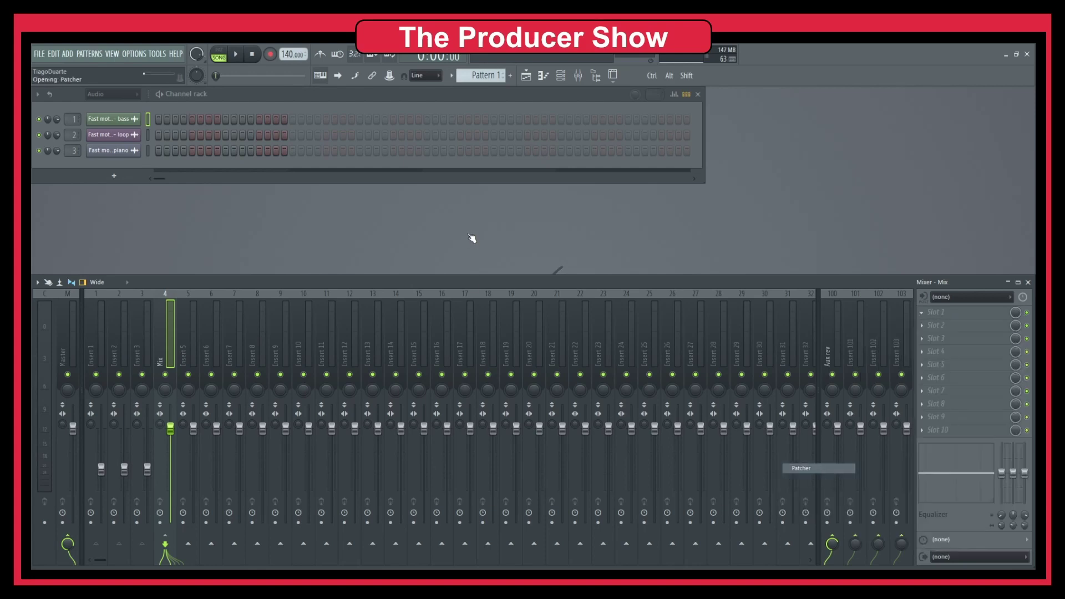
left_click_drag(280, 115, 472, 149)
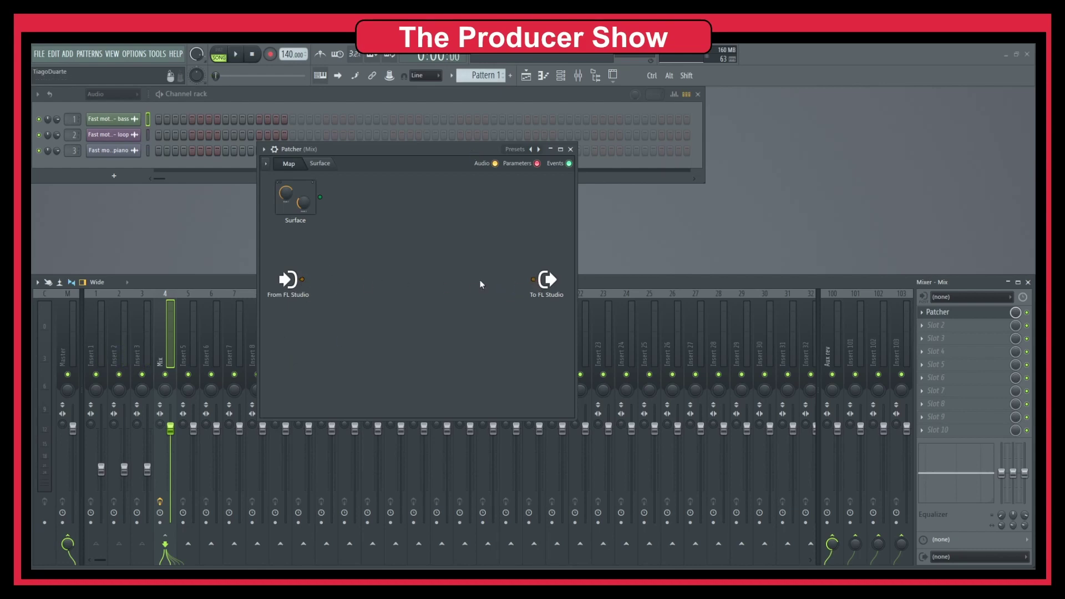
left_click(538, 149)
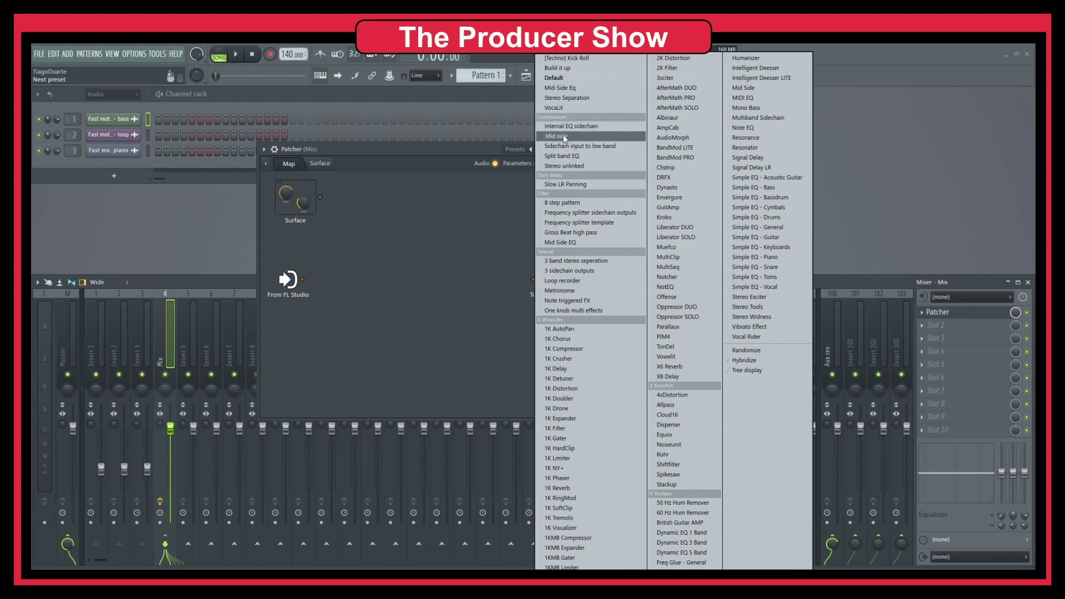
left_click(397, 311)
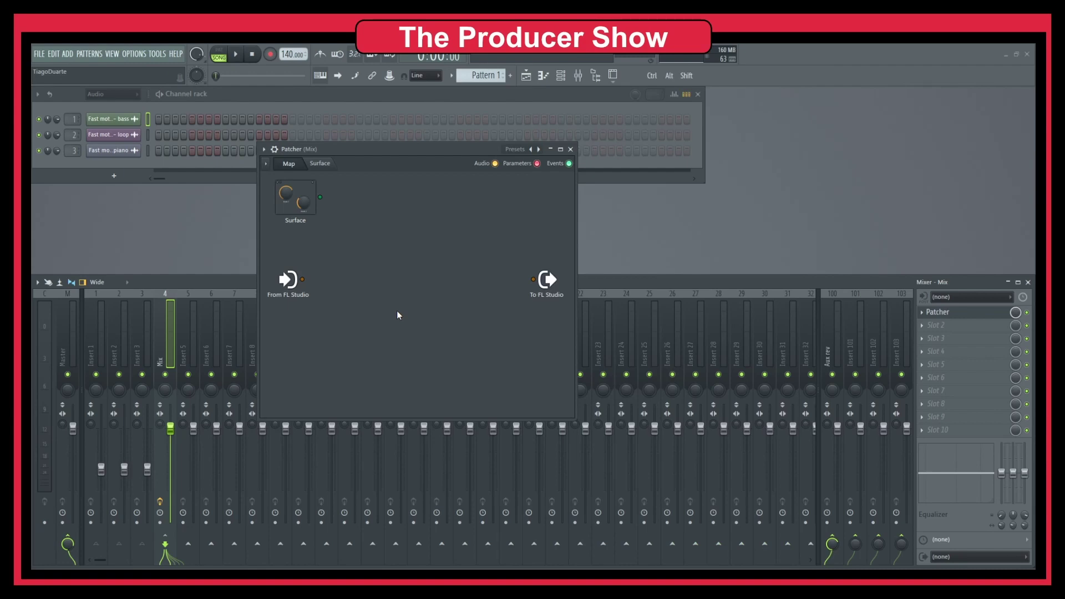
- Add Fruity Stereo Shaper to the patcher map between From and To FL Studio
right_click(359, 278)
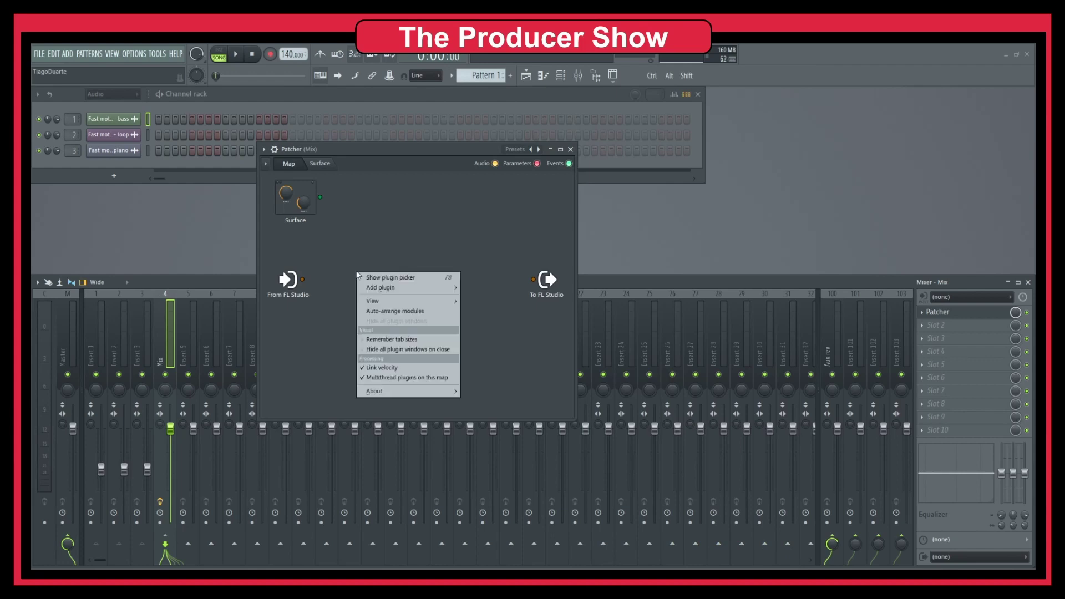
mouse_move(377, 291)
mouse_move(577, 419)
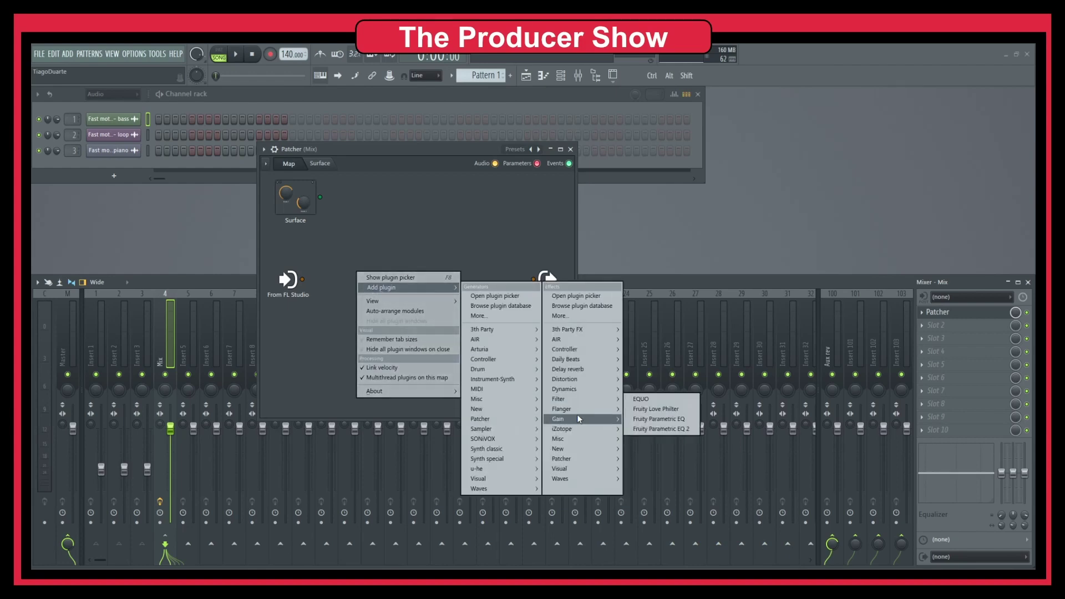
left_click(670, 458)
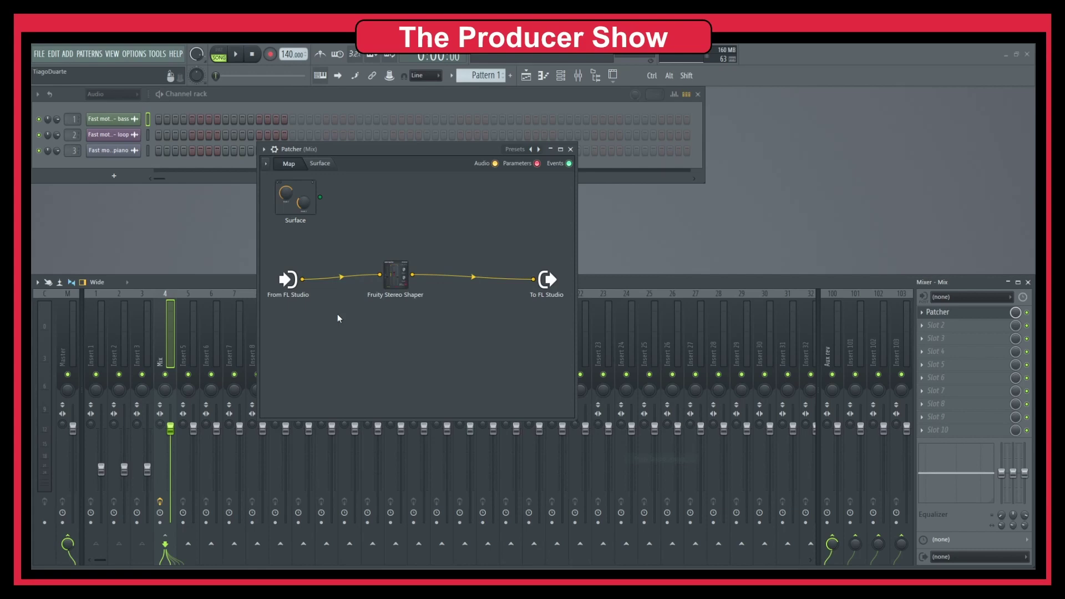
left_click_drag(392, 300, 344, 298)
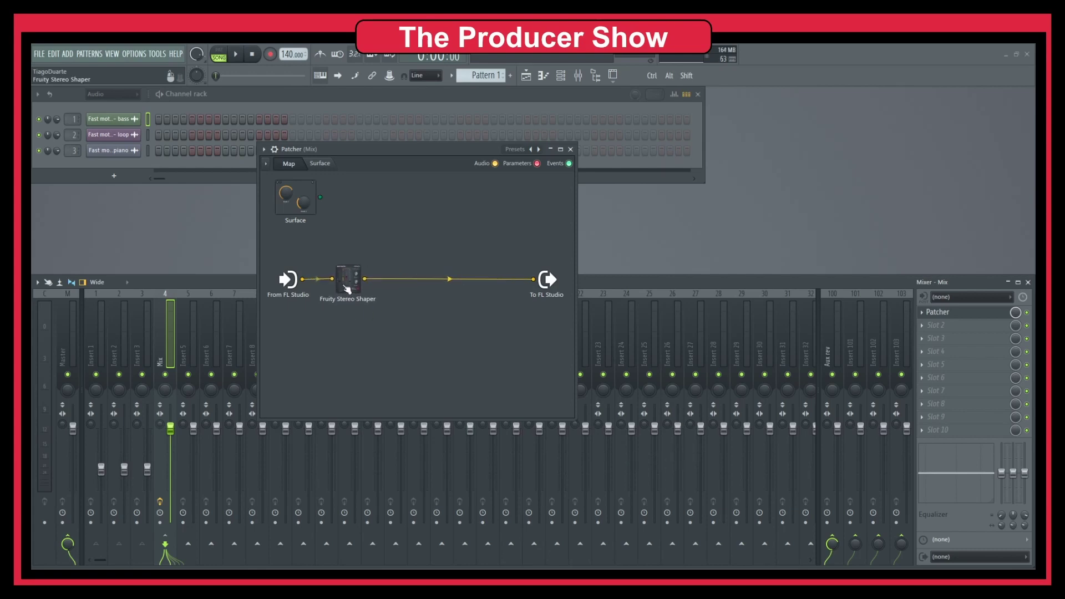
- Load the Mixing > Mid - aSide splitter preset into Fruity Stereo Shaper
left_click(345, 280)
left_click_drag(548, 244, 462, 246)
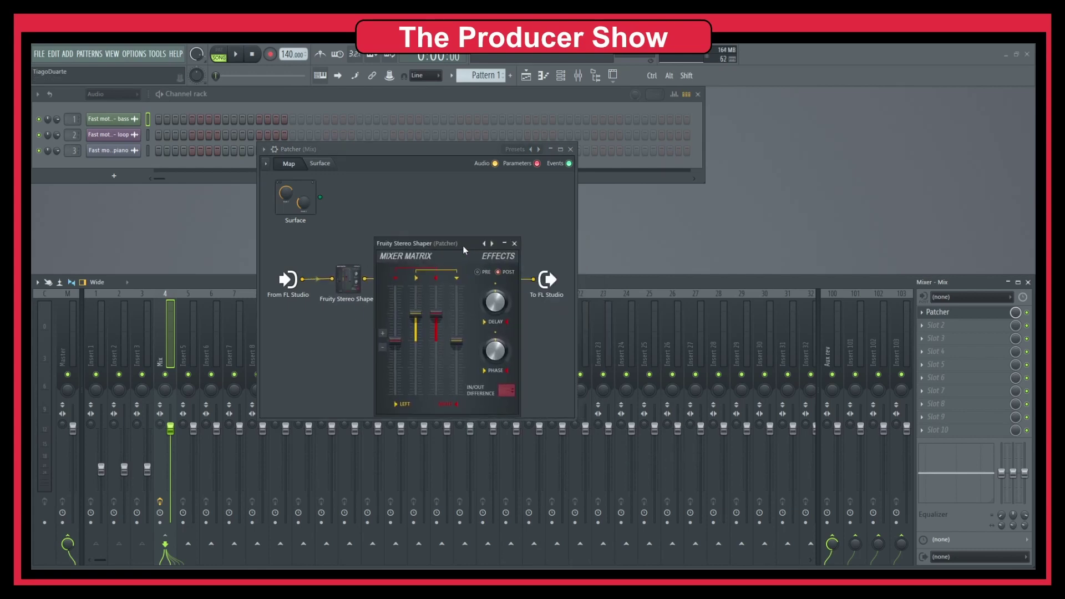
left_click(492, 243)
mouse_move(514, 283)
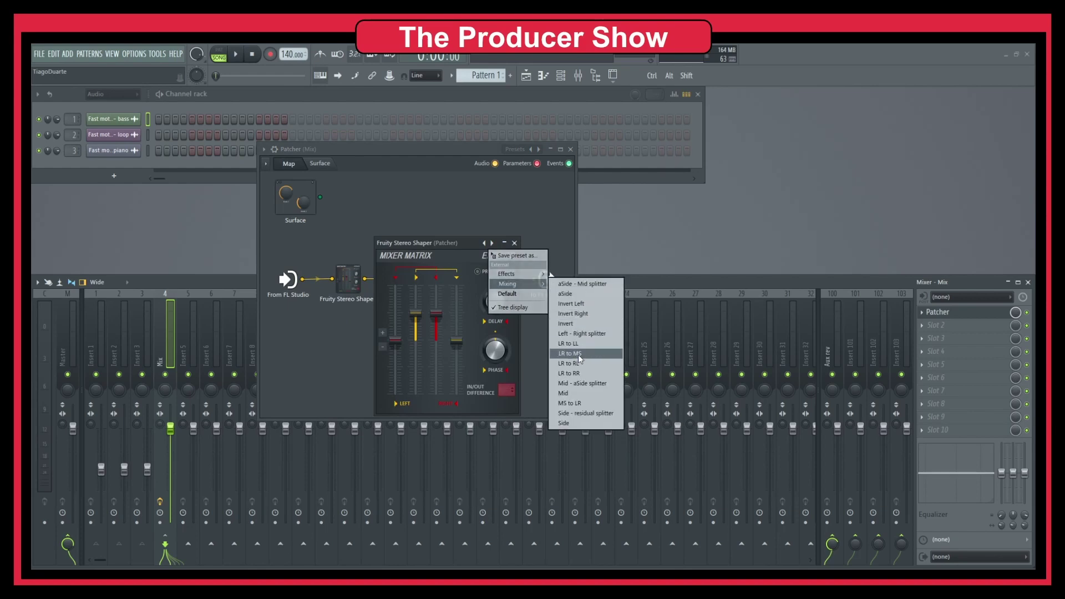
left_click(601, 383)
left_click(515, 243)
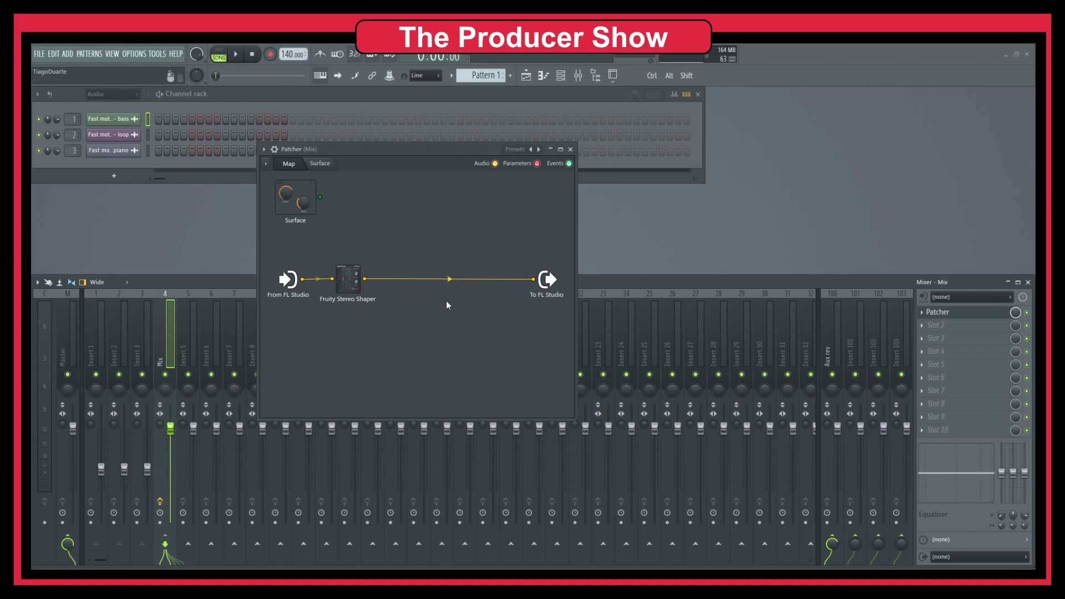
- Enable Stereo Shaper's Send 1 and Send 2 audio outputs and wire them to To FL Studio
right_click(352, 284)
mouse_move(377, 343)
mouse_move(468, 347)
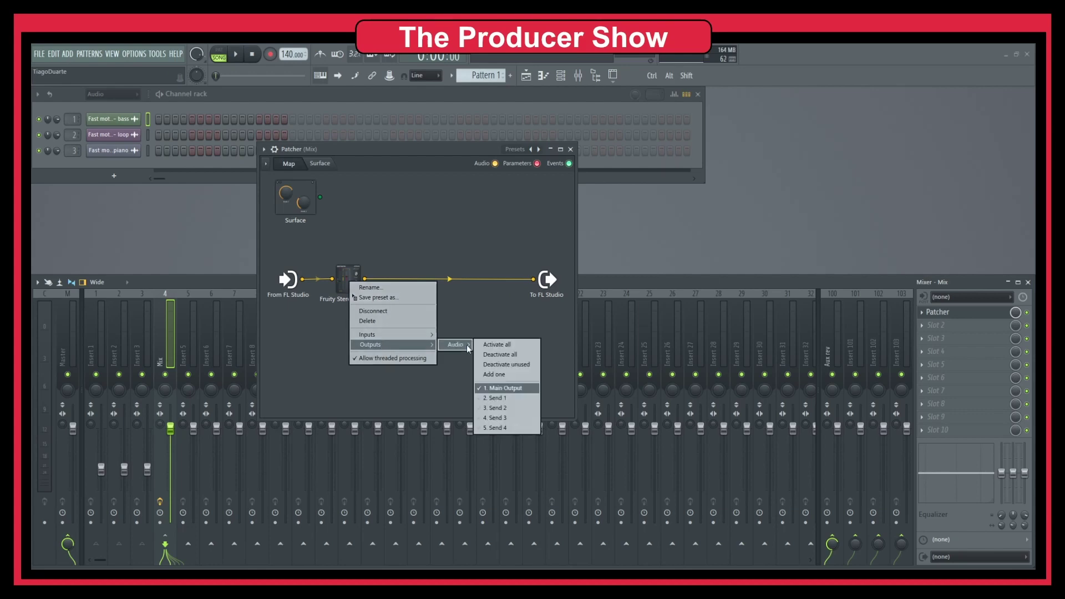
left_click(501, 398)
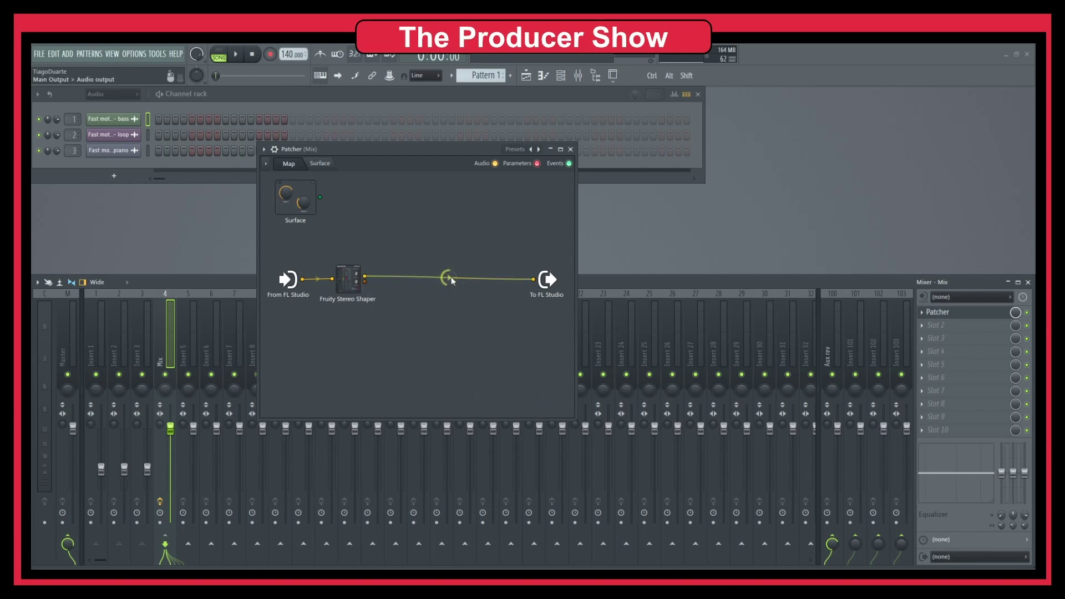
left_click_drag(365, 282, 532, 279)
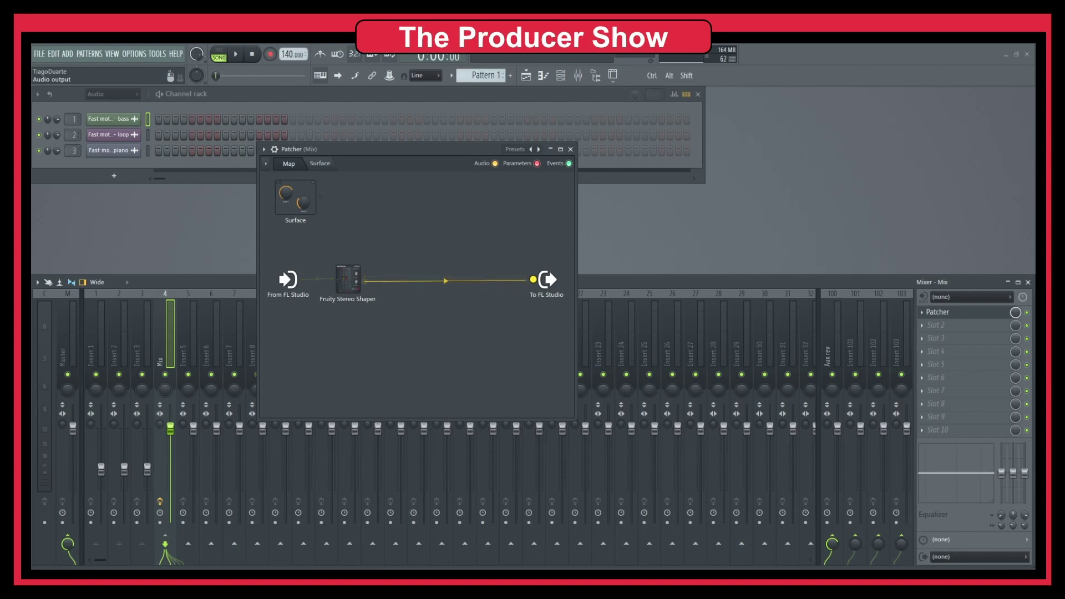
right_click(342, 284)
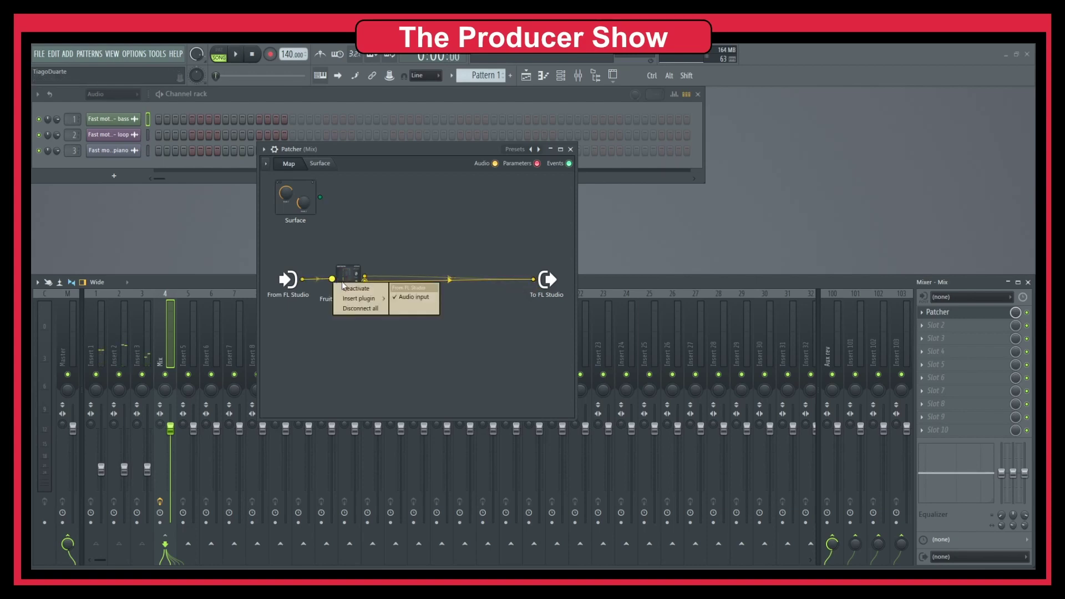
right_click(347, 278)
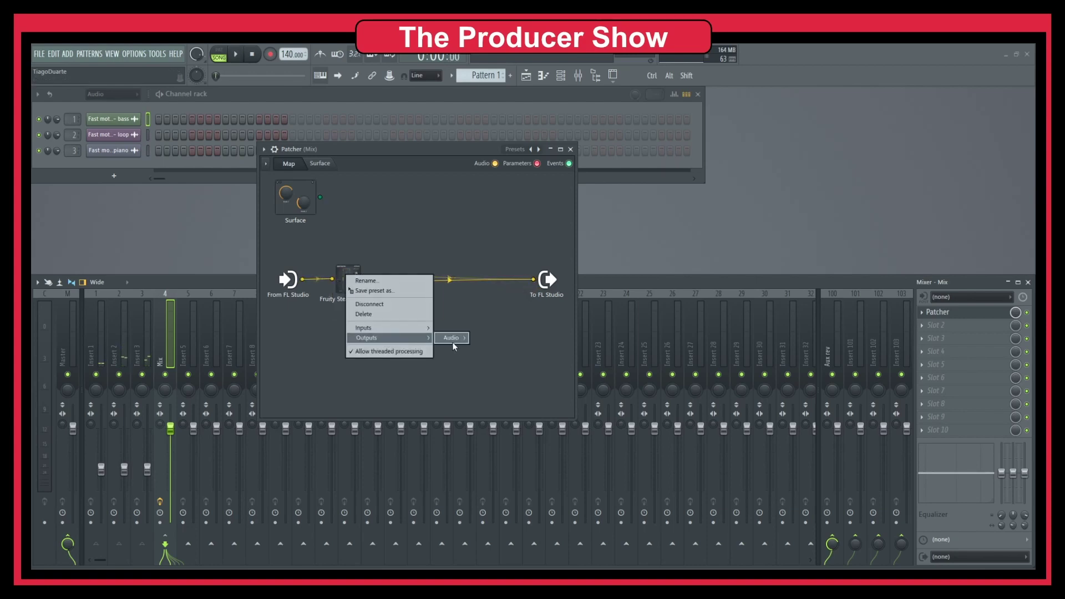
left_click(500, 400)
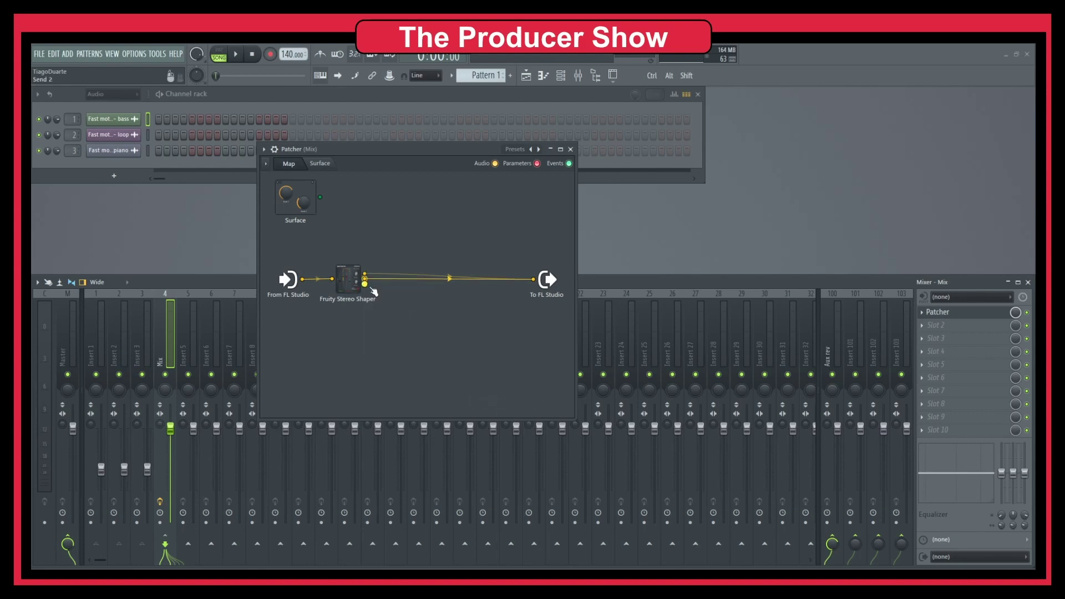
left_click_drag(365, 284, 532, 279)
- Replace those wires with a single Stereo Shaper output connected to To FL Studio
key("space")
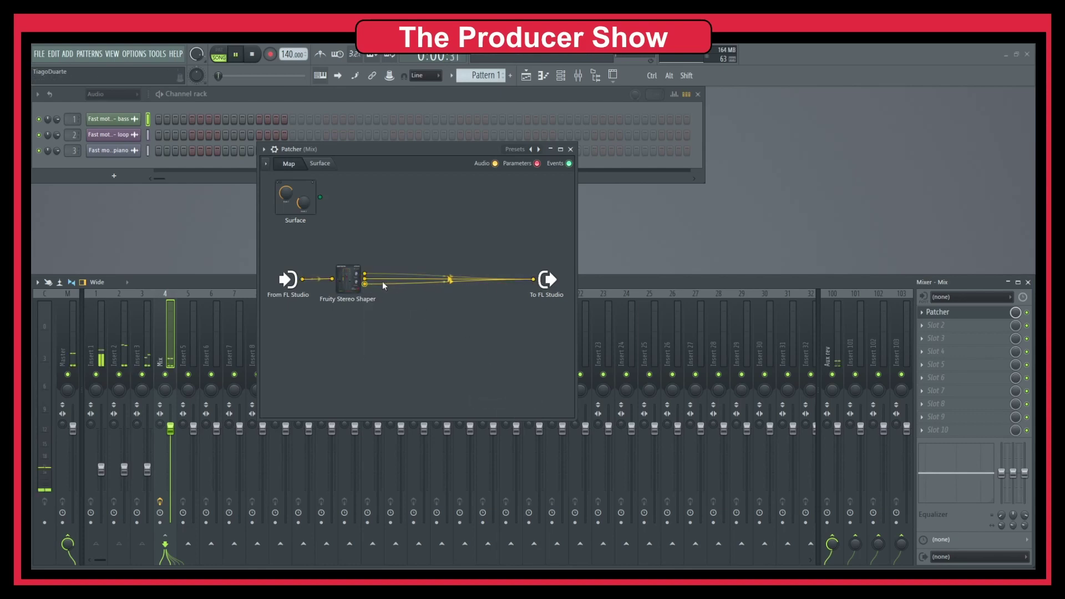
key("space")
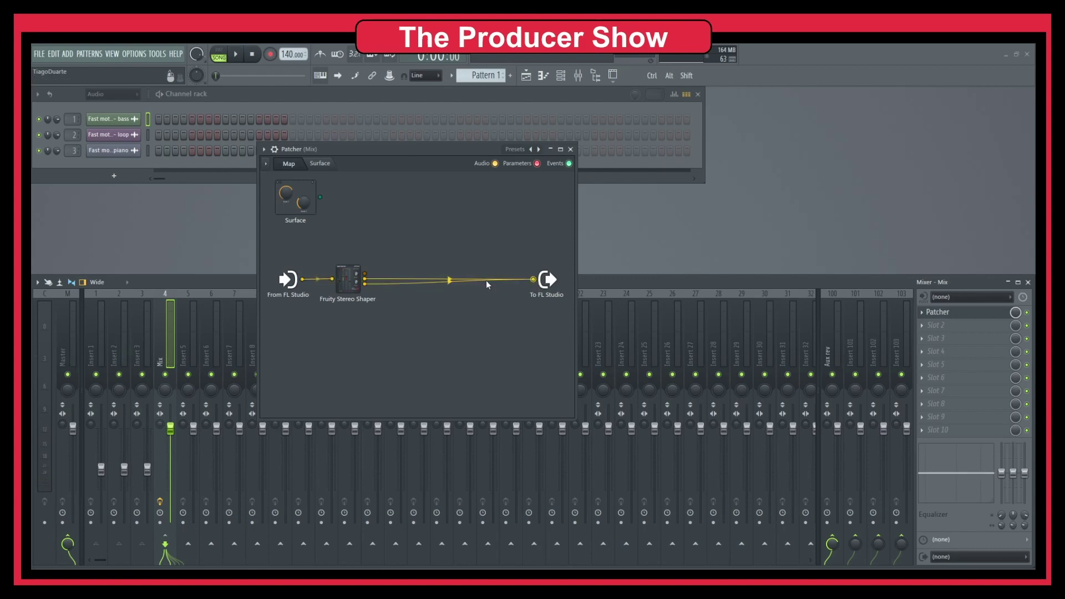
right_click(534, 280)
right_click(527, 282)
left_click_drag(363, 284, 533, 279)
key("space")
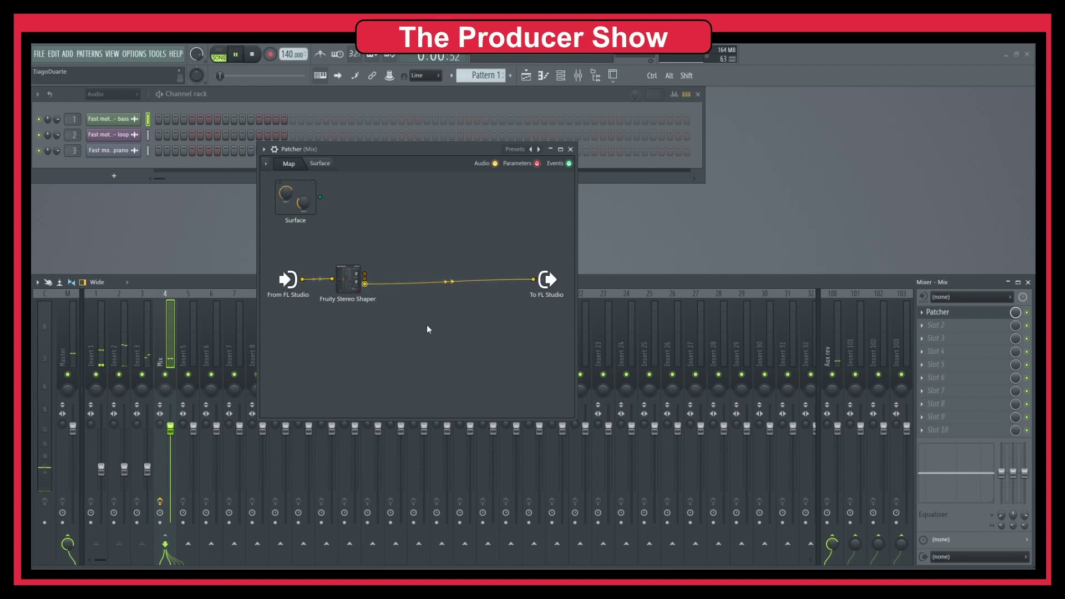
key("space")
left_click_drag(364, 273, 534, 279)
key("space")
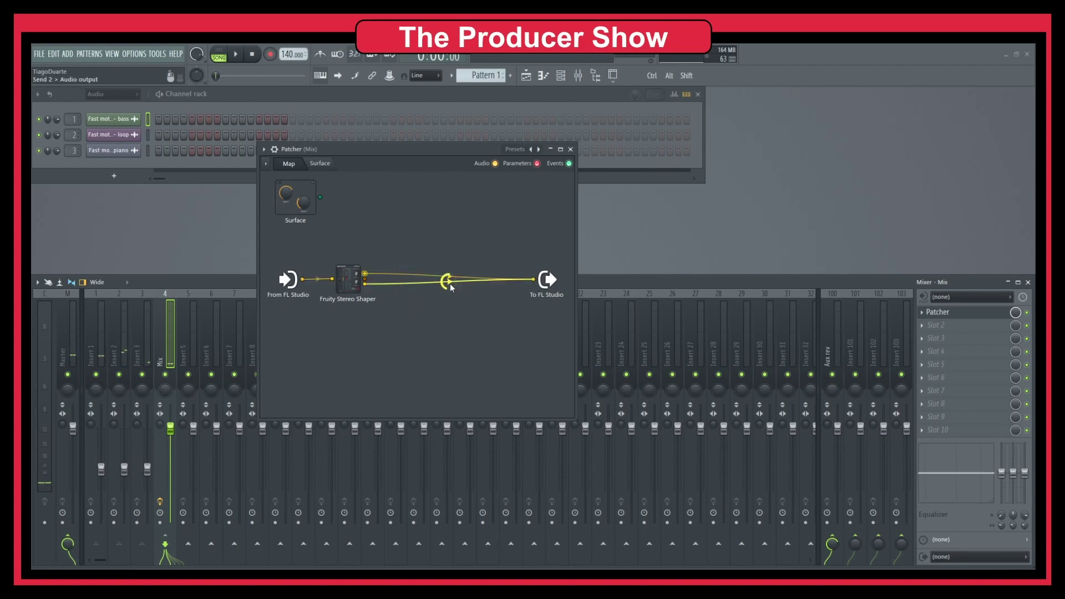
key("space")
key("space")
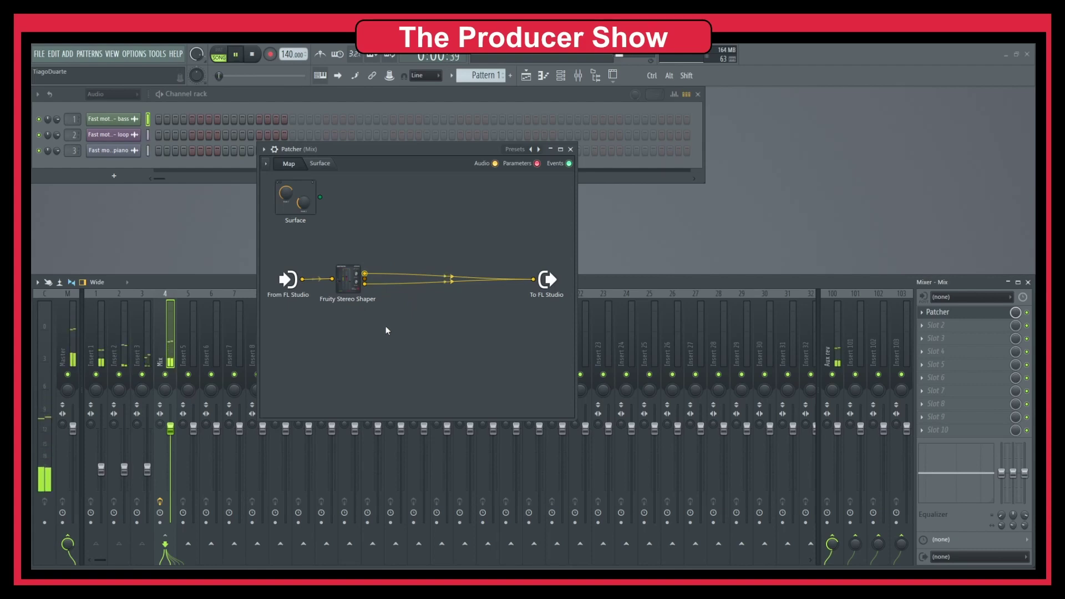
key("space")
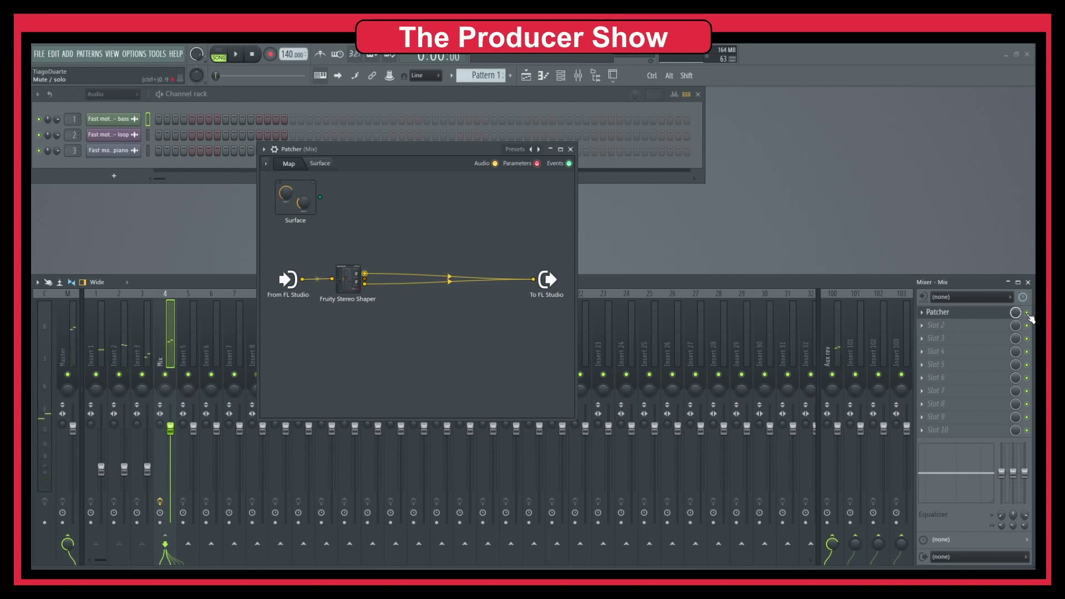
key("space")
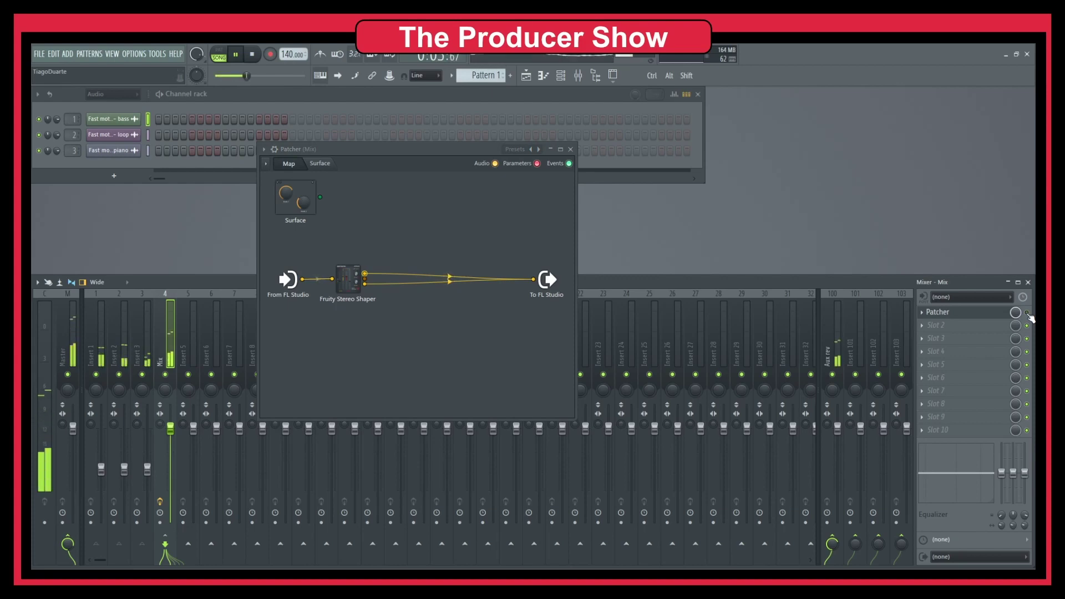
key("space")
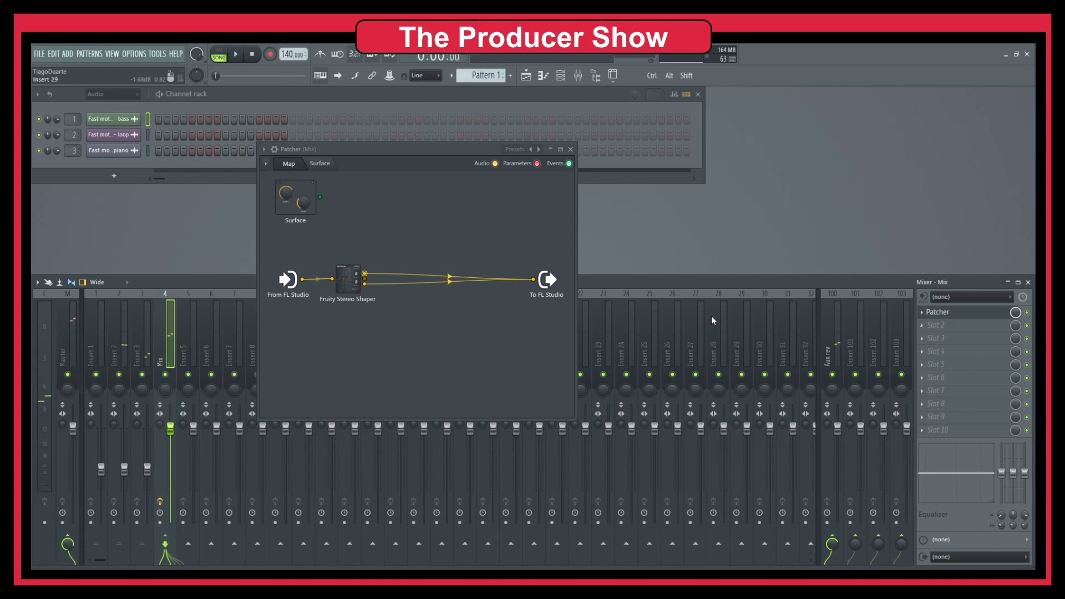
- Add a FidelityEQ and route Stereo Shaper's lower output into it
right_click(411, 334)
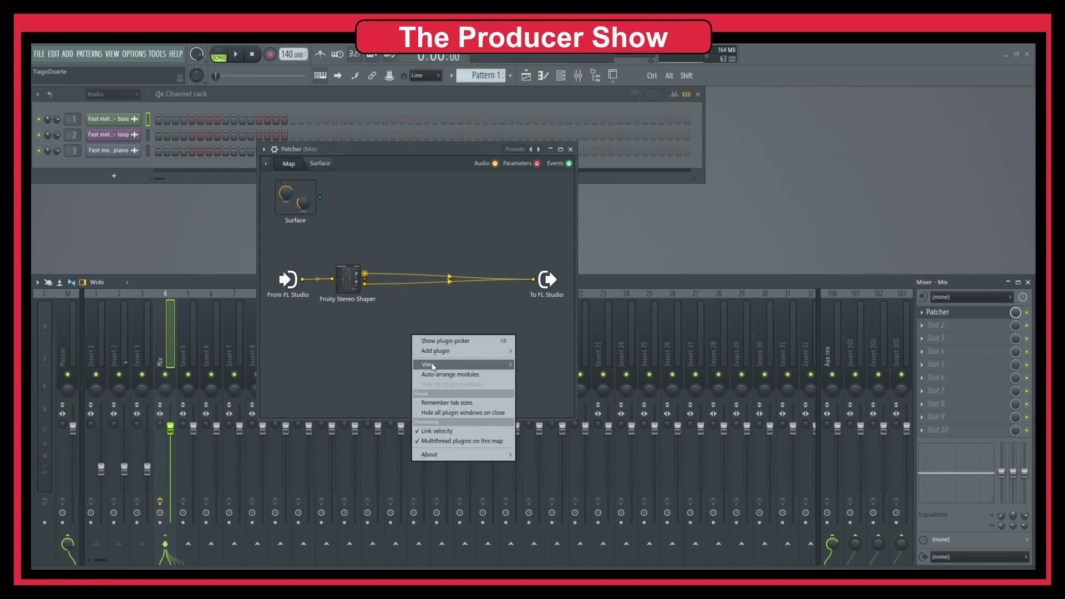
mouse_move(477, 352)
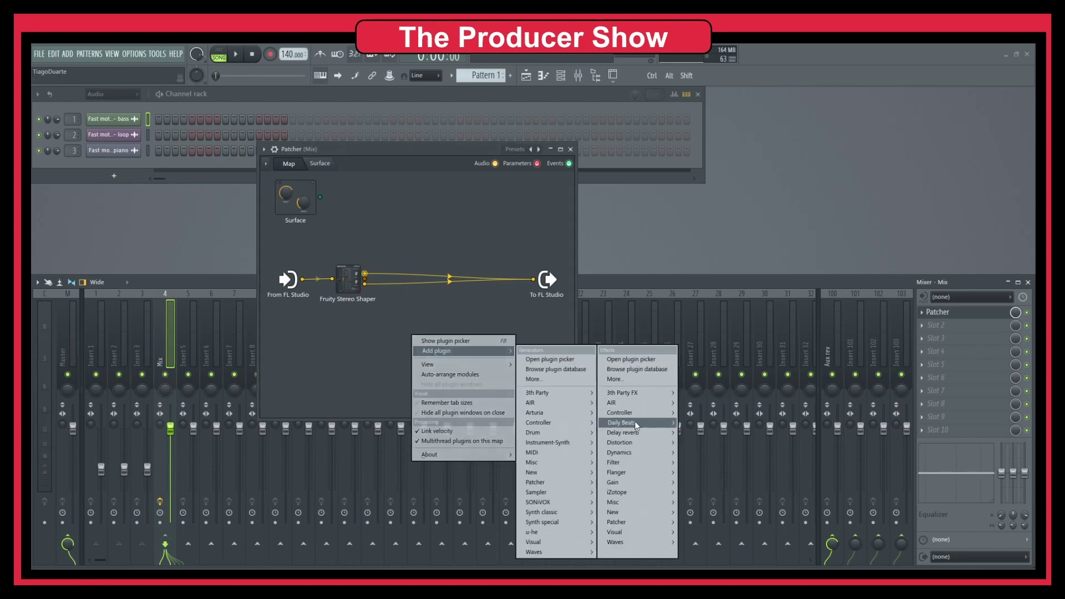
left_click(700, 423)
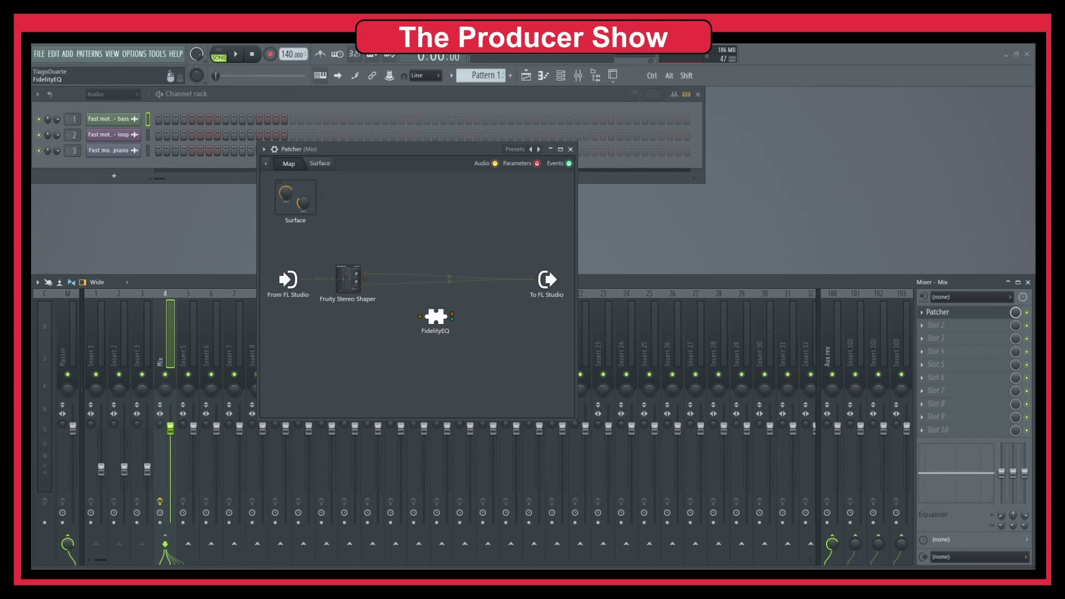
left_click(442, 304)
mouse_move(528, 286)
left_mouse_down()
mouse_move(477, 278)
mouse_move(427, 304)
mouse_move(534, 282)
left_mouse_up()
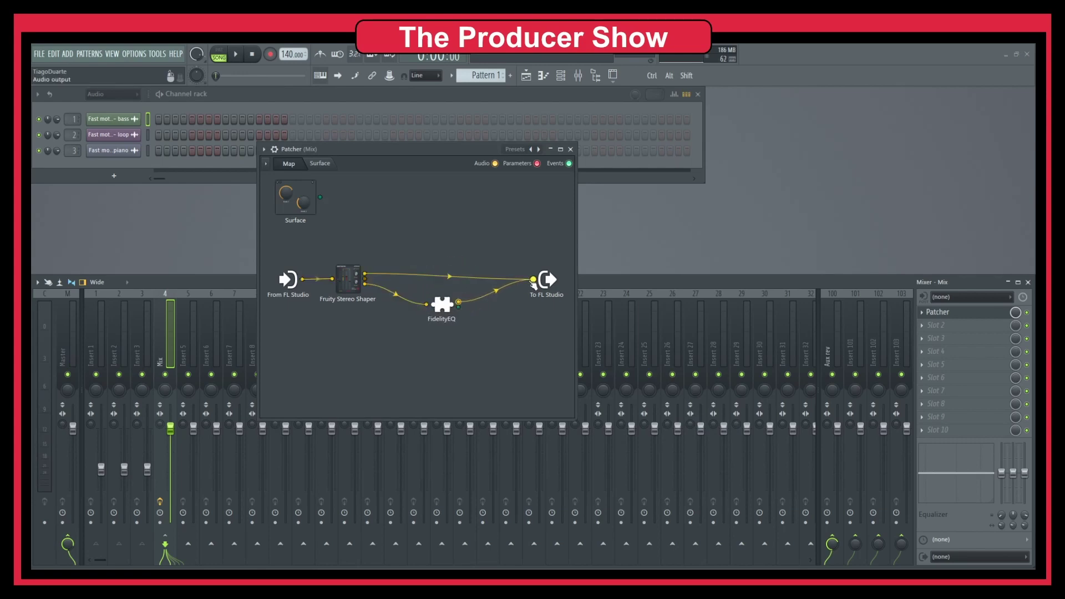
- Add a second FidelityEQ above the first and wire its output to To FL Studio
right_click(443, 210)
mouse_move(489, 228)
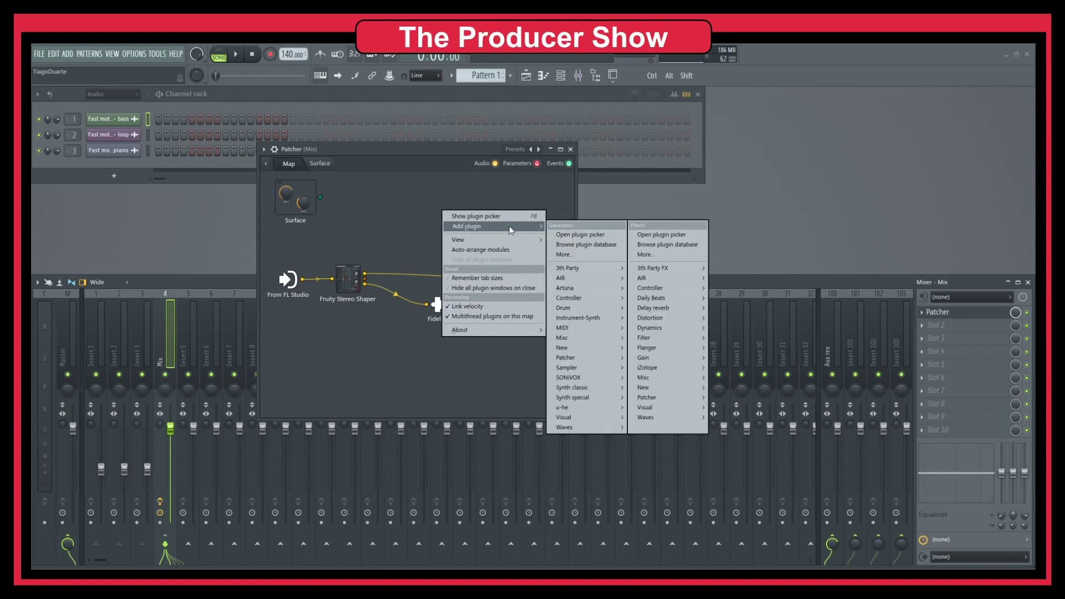
mouse_move(664, 302)
left_click(728, 298)
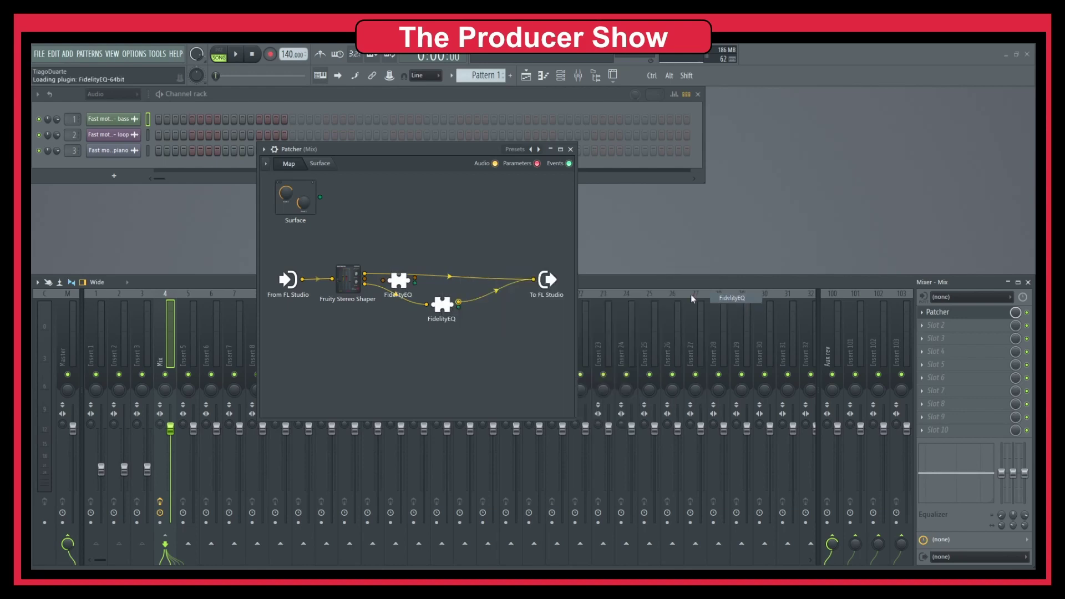
left_click_drag(408, 274, 534, 279)
left_click_drag(448, 253, 442, 267)
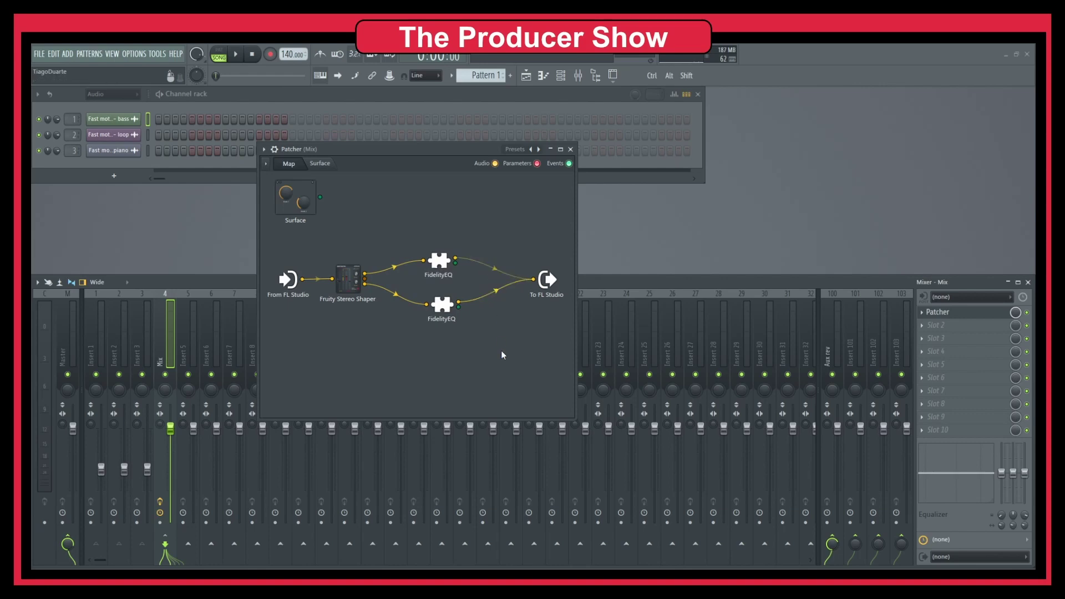
- Enable the lower FidelityEQ's high-pass at about 607 Hz and low-pass at 7736 Hz
key("space")
left_click(442, 305)
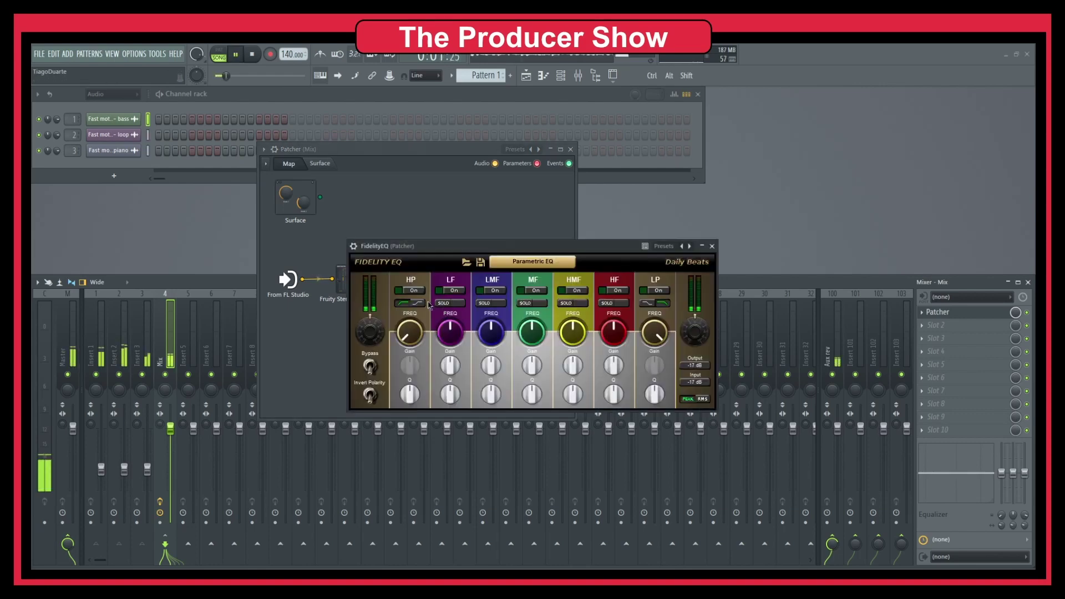
left_click(414, 290)
left_click_drag(410, 333, 411, 307)
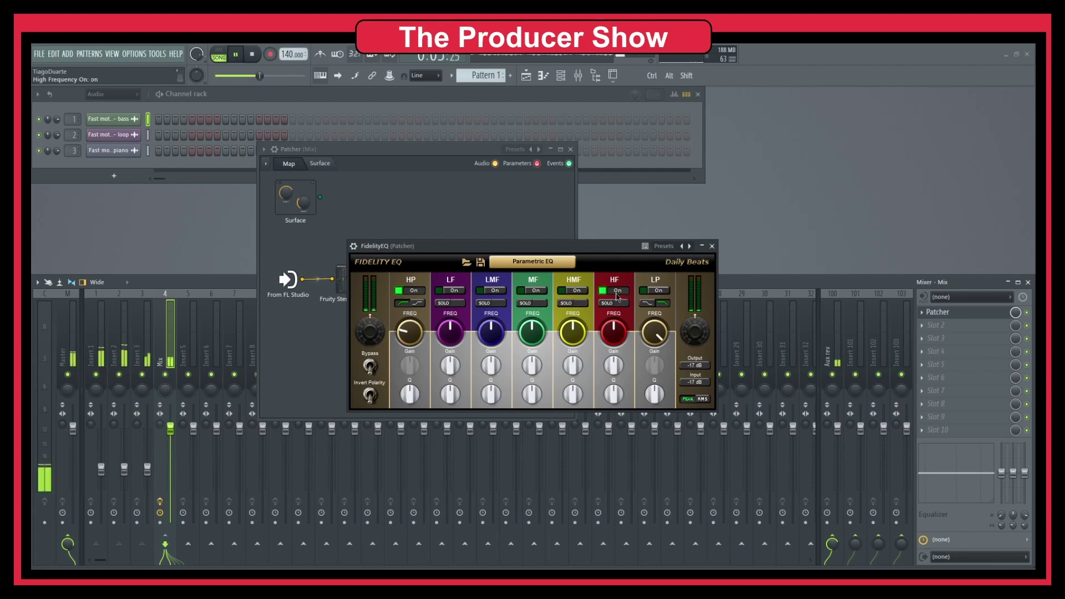
left_click(658, 290)
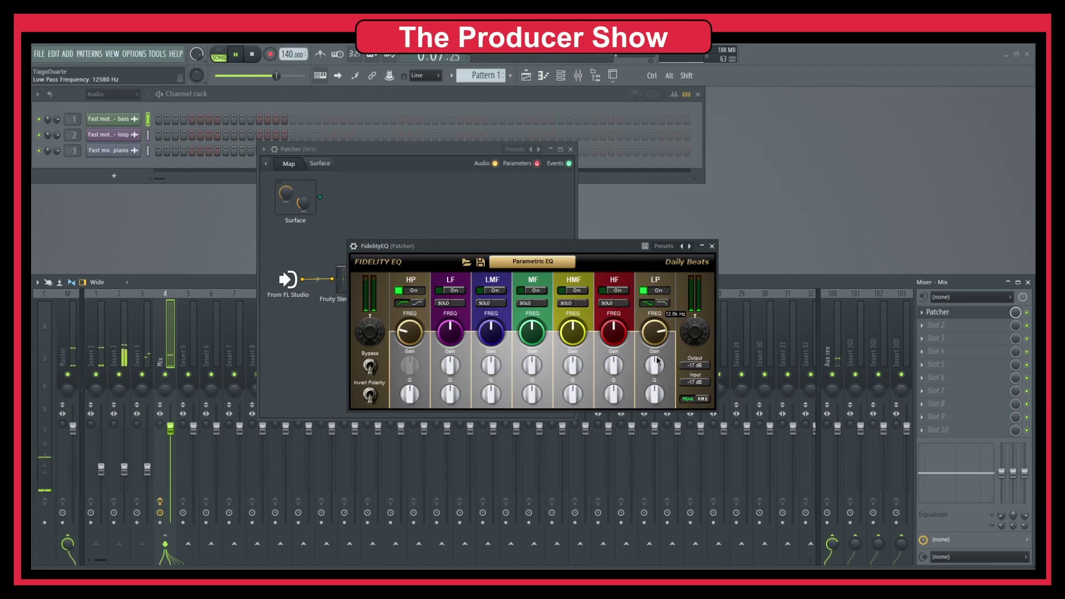
scroll(650, 343, "up", 8)
scroll(649, 340, "up", 2)
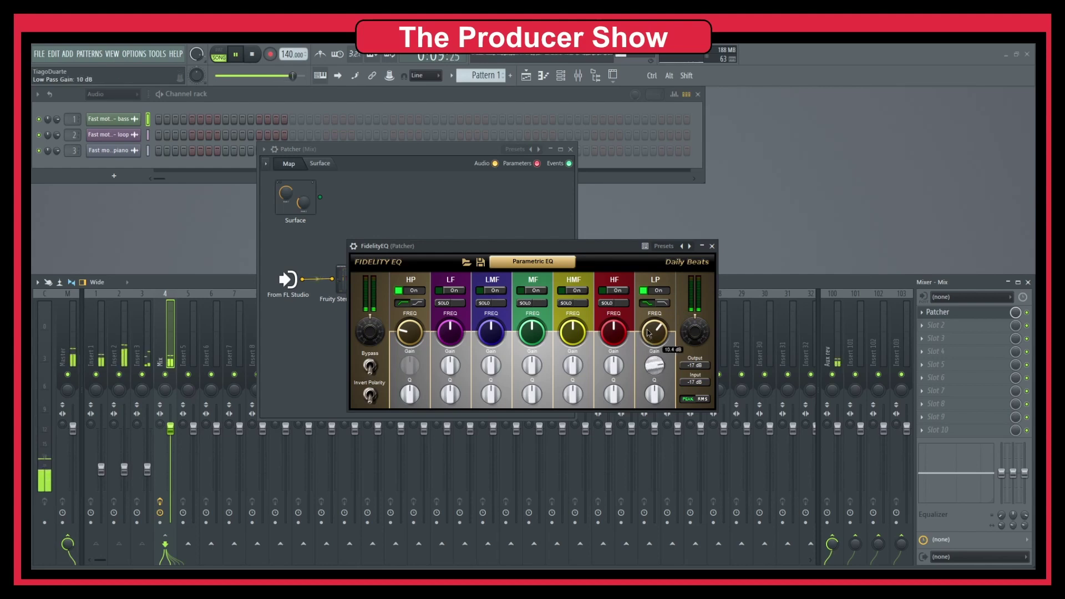
mouse_move(652, 333)
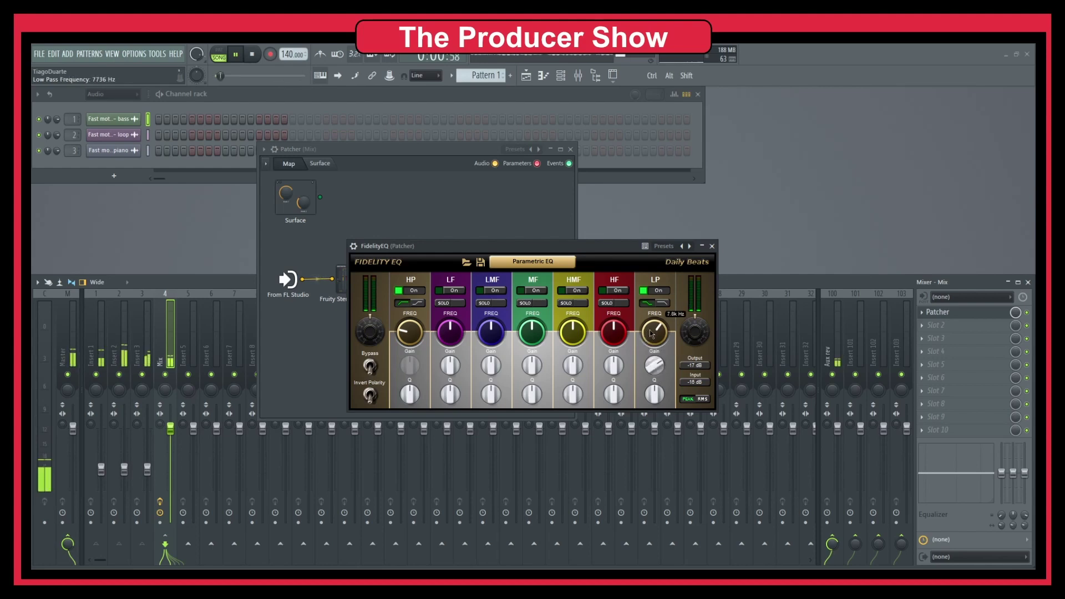
left_click(712, 246)
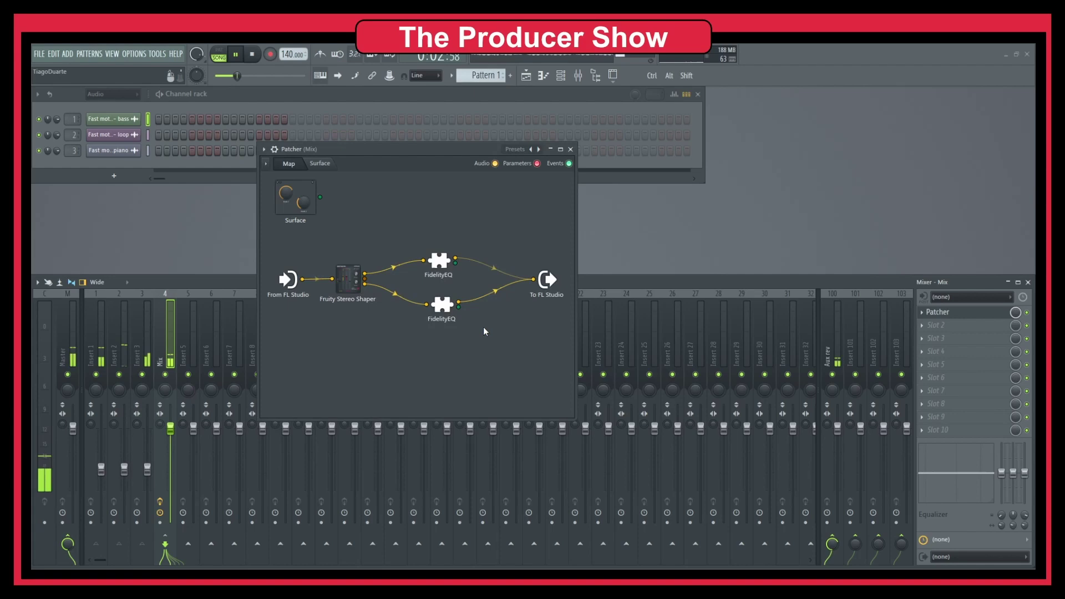
- Set the upper FidelityEQ's low band to about 87 Hz and high-mid band to about 3.3 kHz
double_click(450, 276)
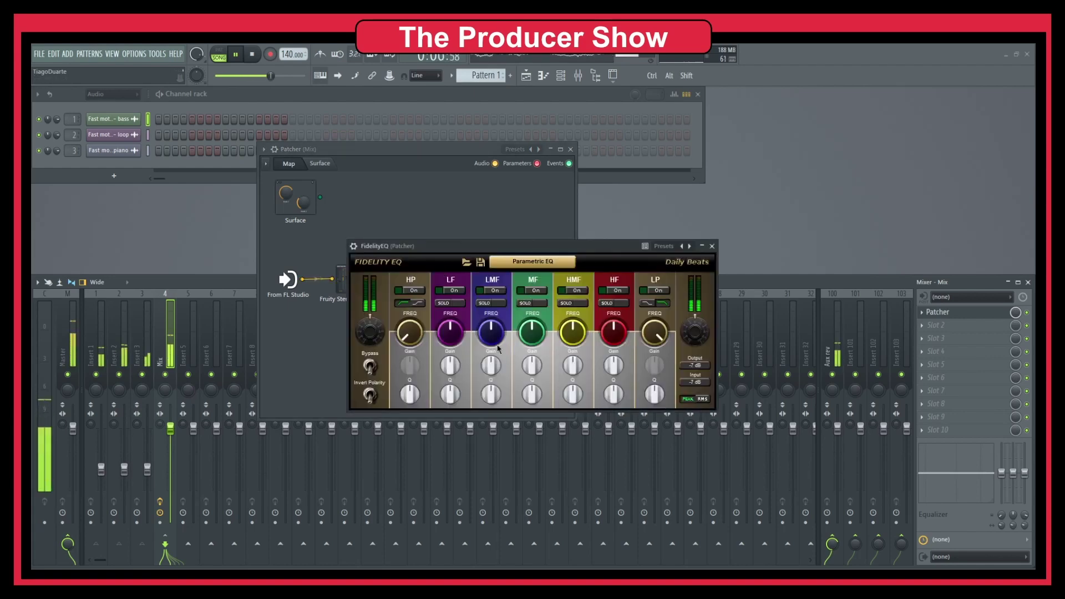
left_click(443, 304)
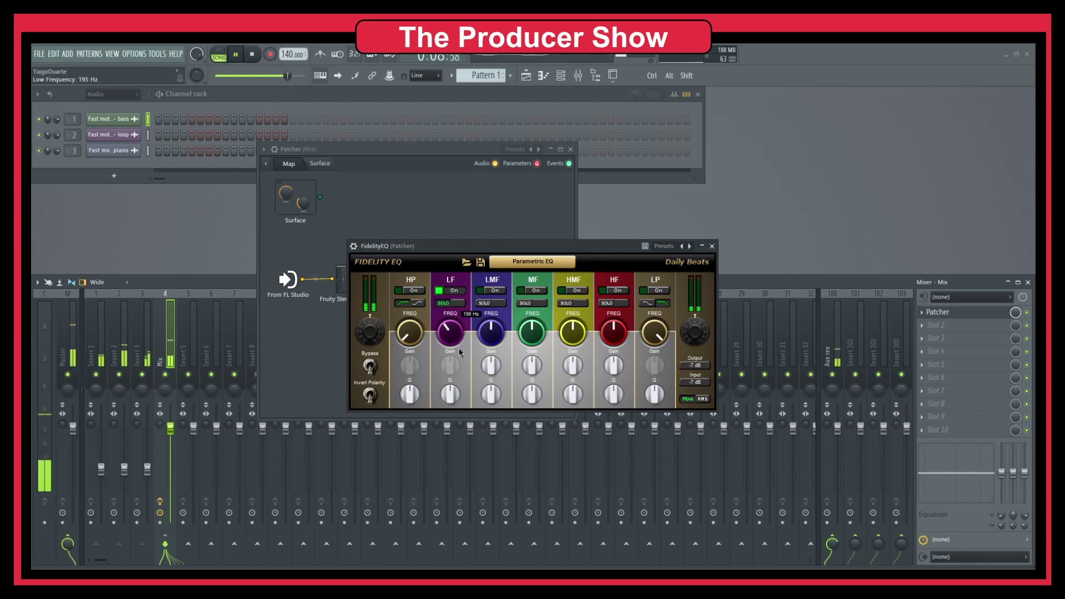
left_click_drag(465, 376, 452, 367)
left_click(577, 290)
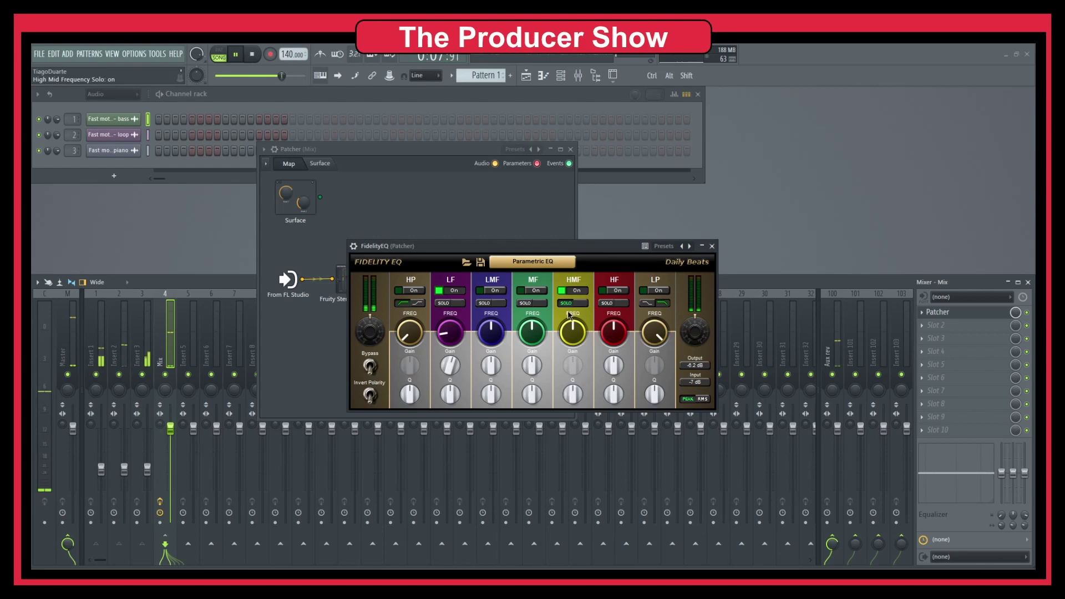
left_click_drag(573, 332, 576, 382)
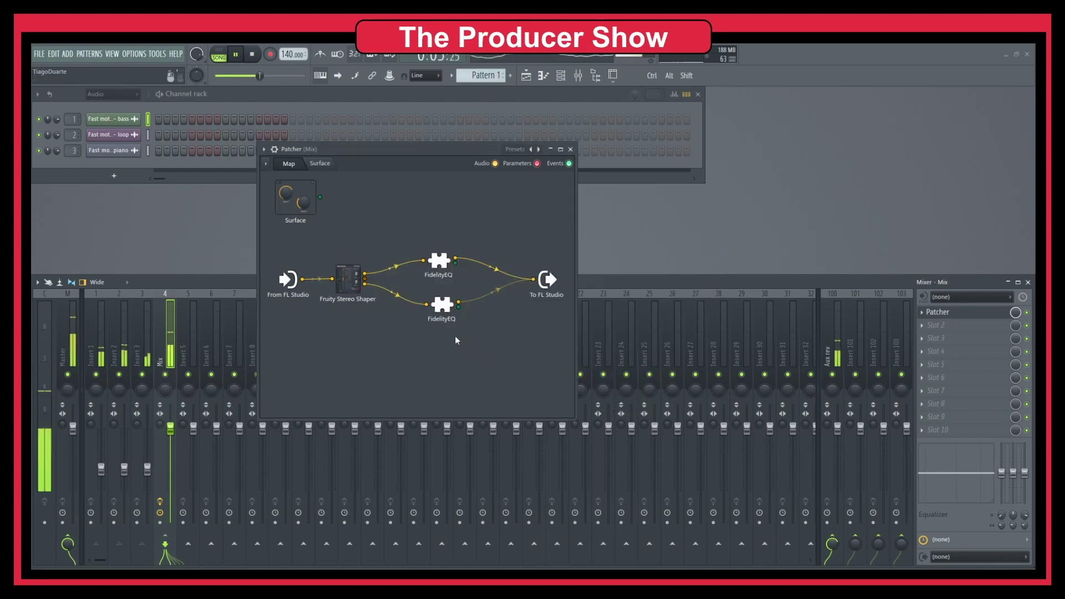
key("space")
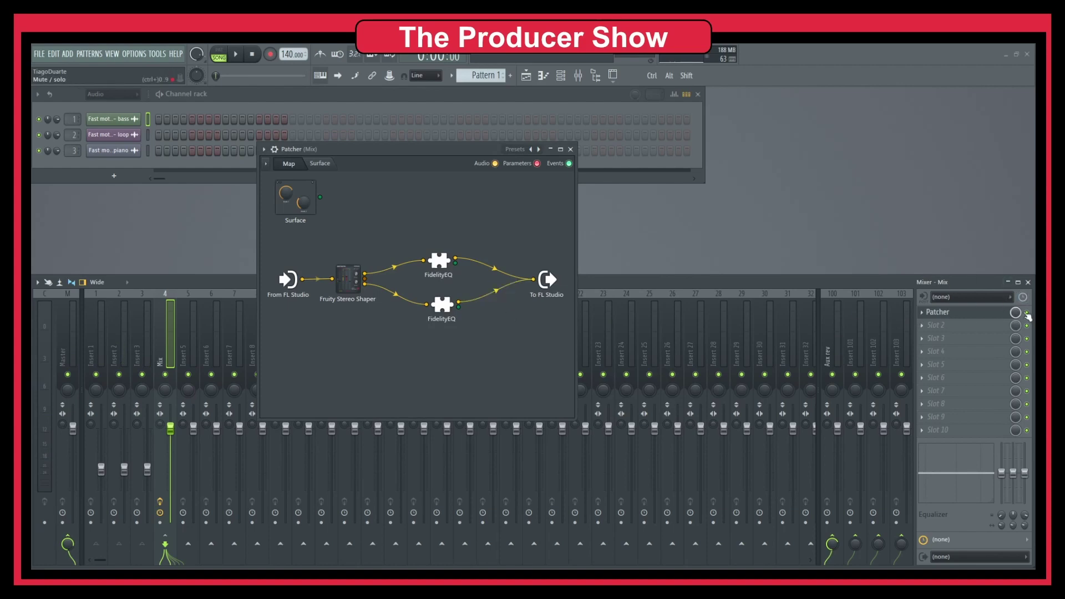
key("space")
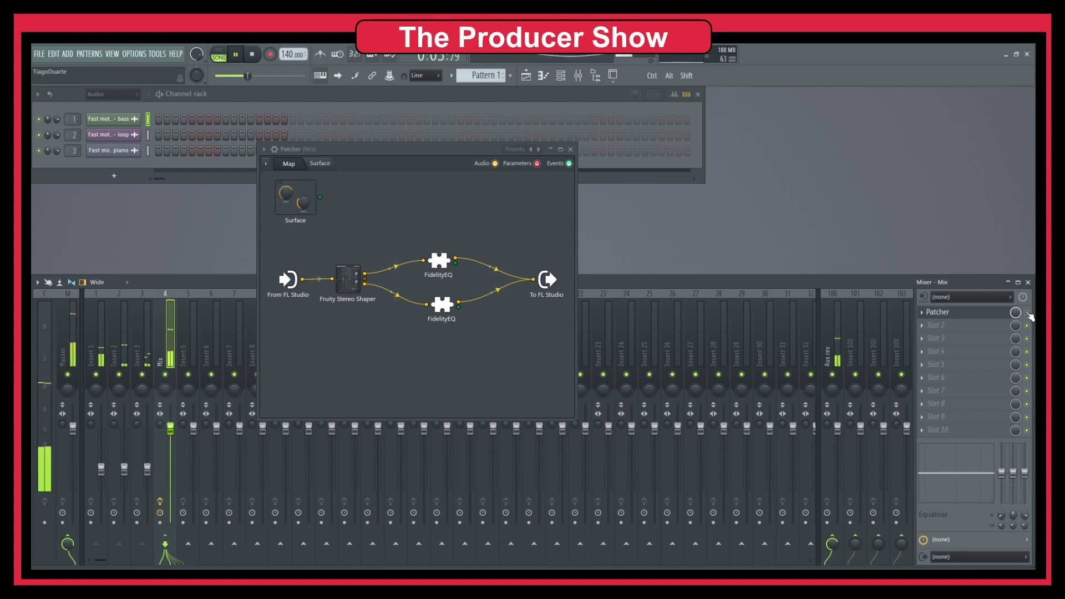
key("space")
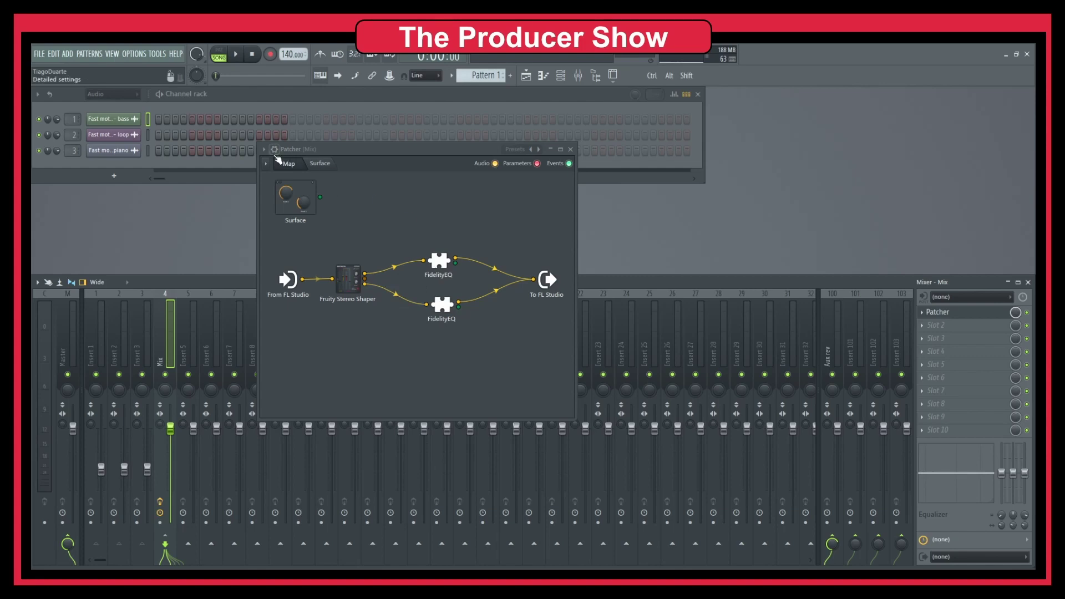
- Save the Patcher routing as a preset with Save preset as…
left_click(264, 149)
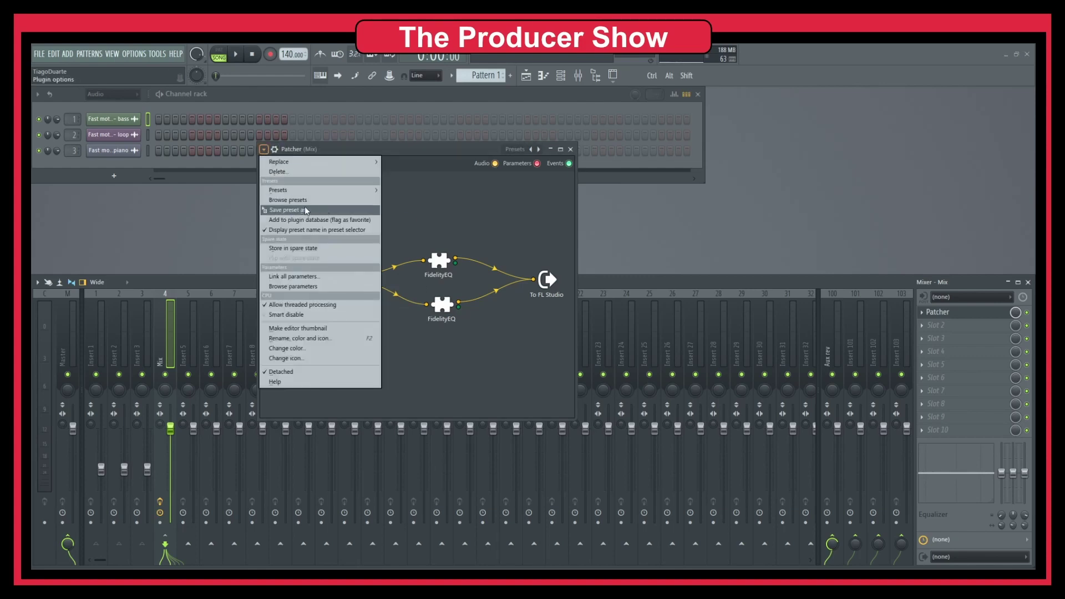
left_click(434, 153)
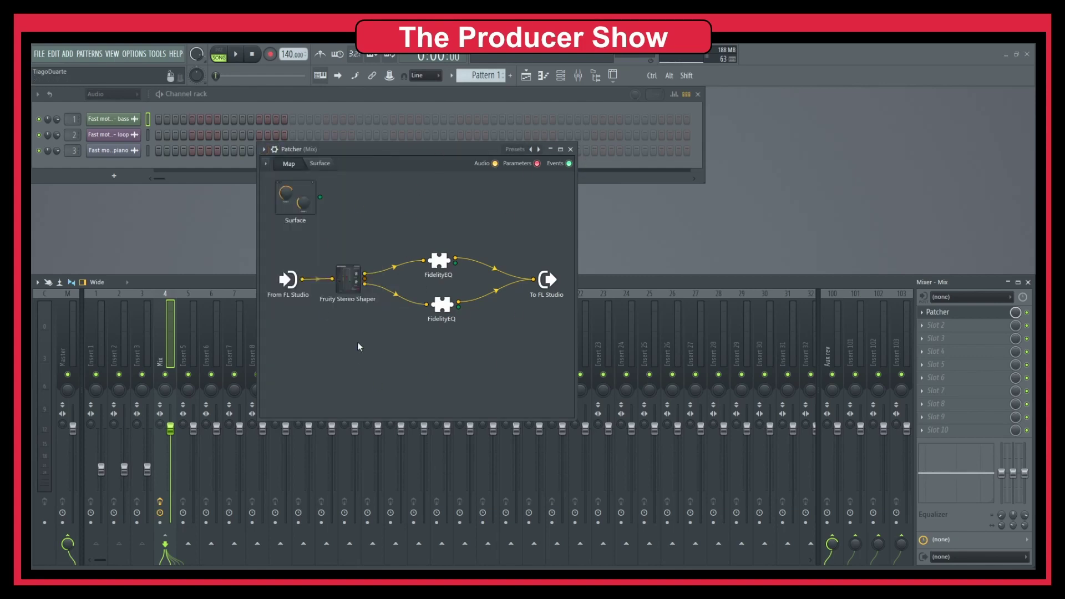